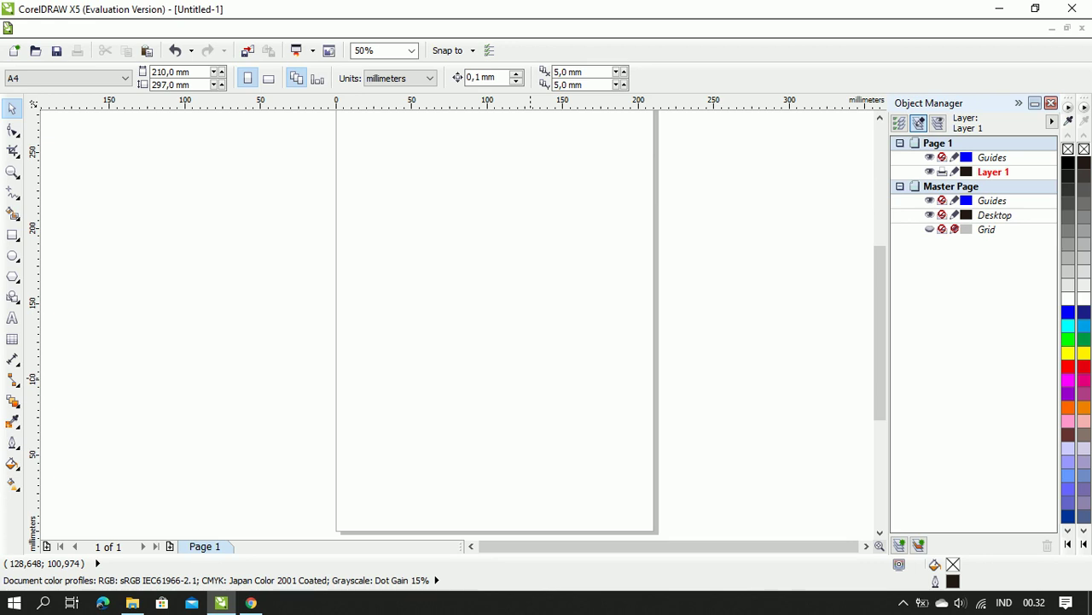
- Draw a freehand rectangle about 102 by 112 mm near the page's centre and delete it
{"action": "left_click", "coordinate": [4, 239]}
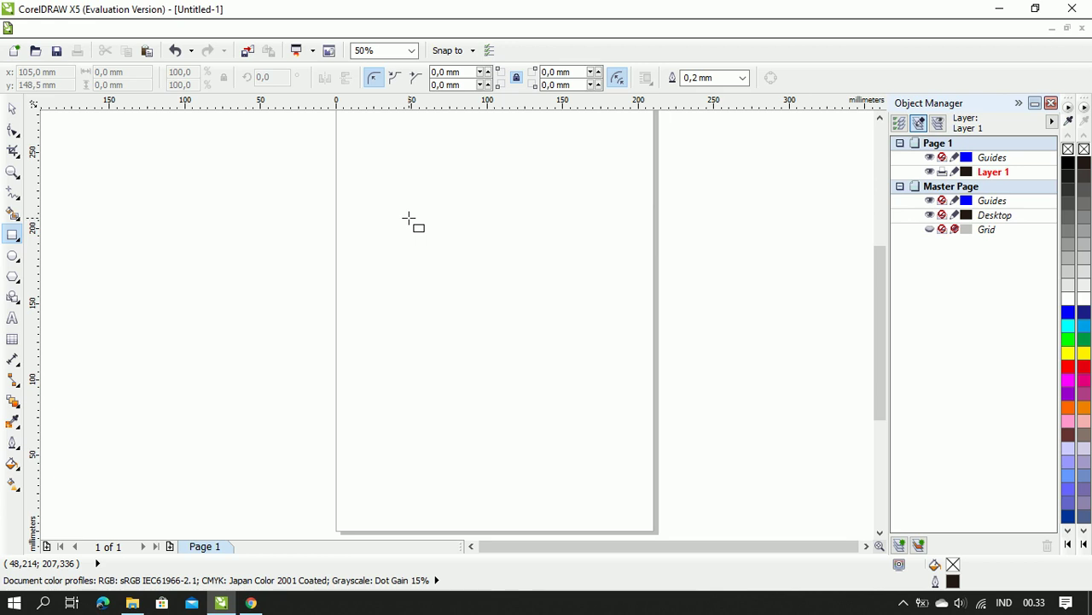
{"action": "left_click_drag", "start_coordinate": [409, 219], "coordinate": [565, 386]}
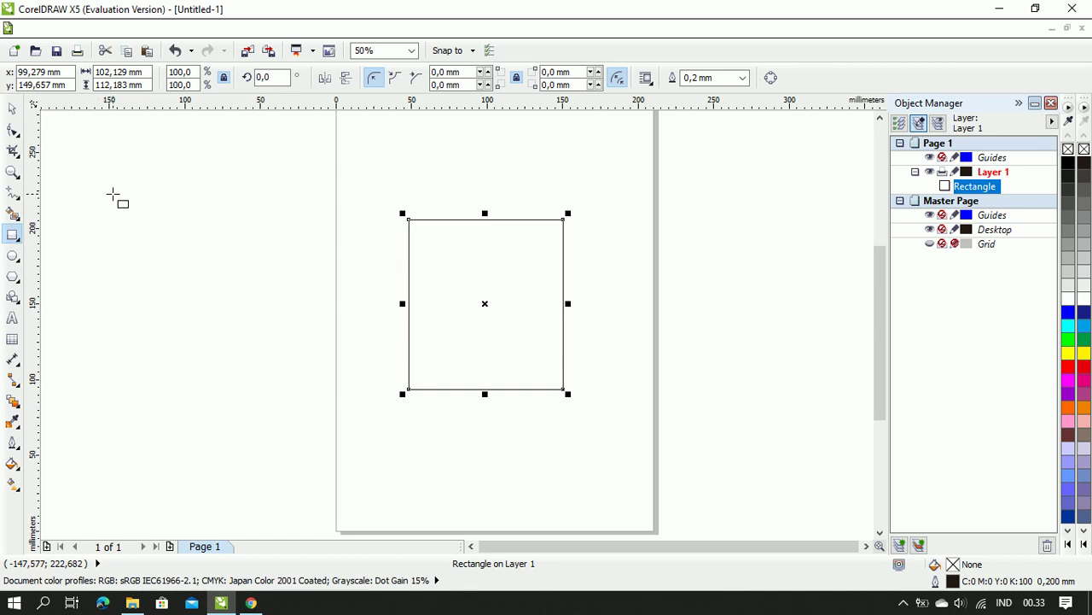
{"action": "key", "text": "Delete"}
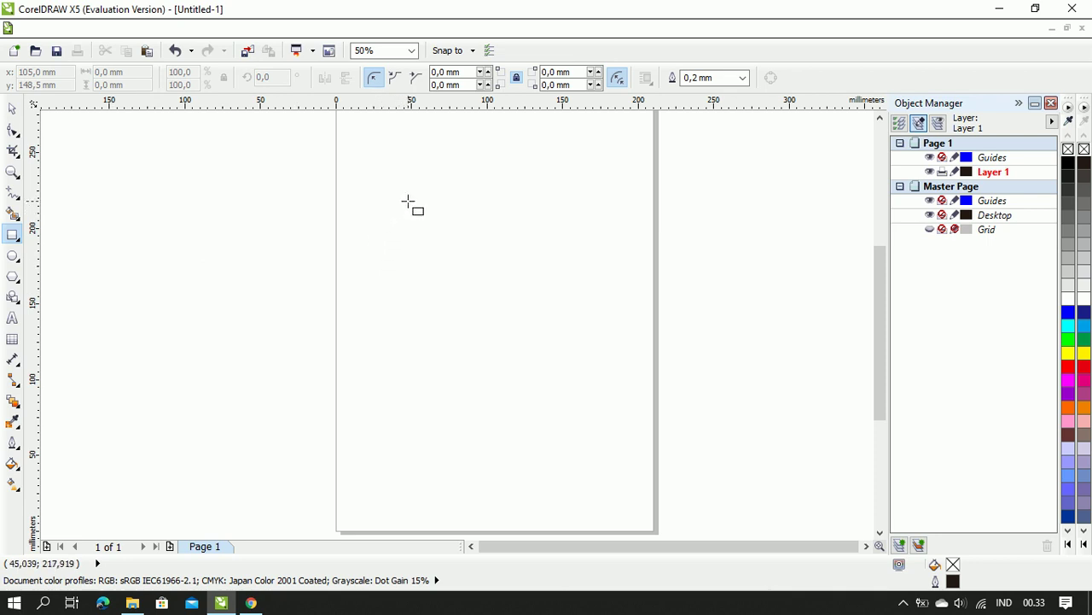
- Draw a rectangle constrained to a perfect square of about 125 mm near the page's centre and delete it
{"action": "left_click_drag", "start_coordinate": [408, 202], "coordinate": [597, 383]}
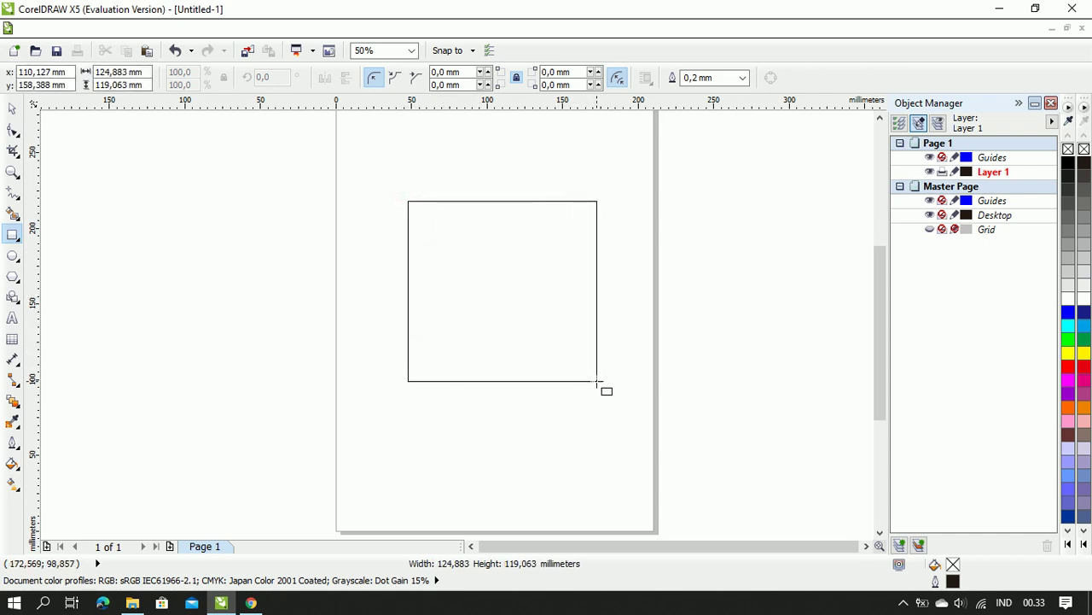
{"action": "key", "text": "ctrl"}
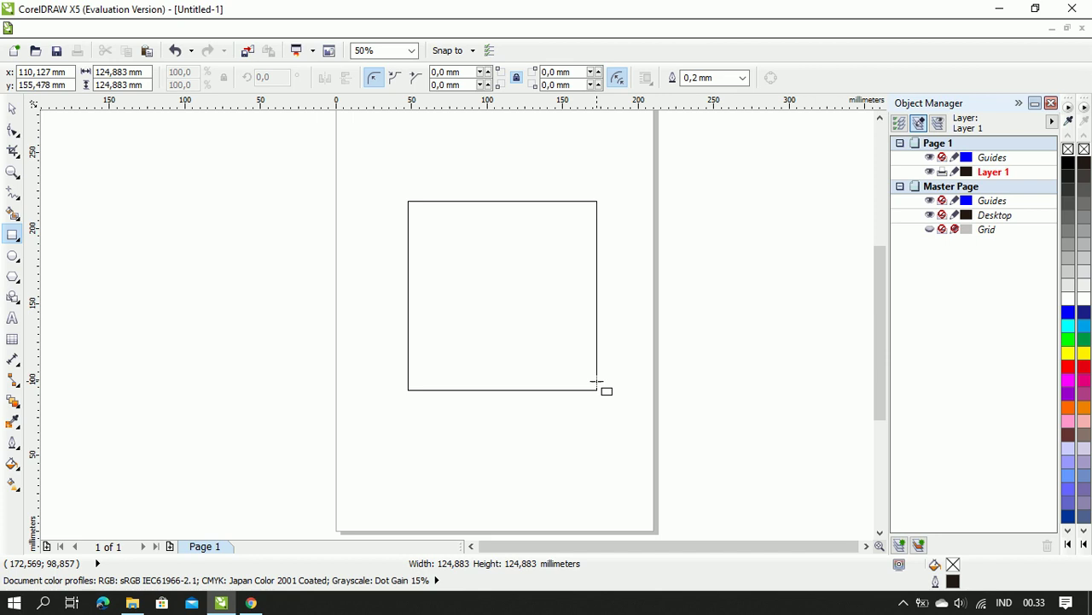
{"action": "left_click_drag", "start_coordinate": [598, 383], "coordinate": [598, 382]}
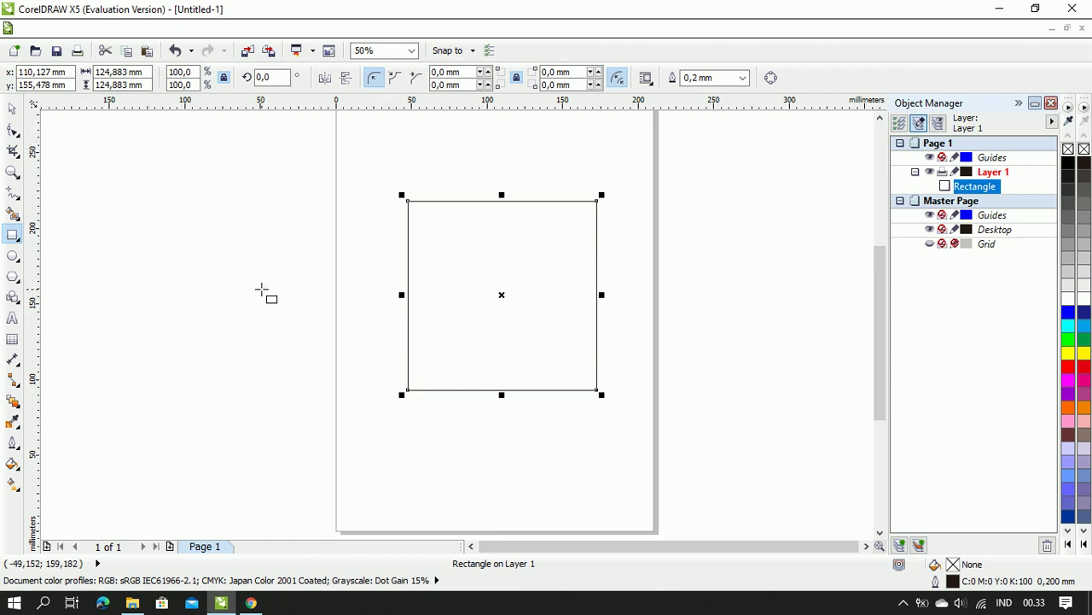
{"action": "key", "text": "Delete"}
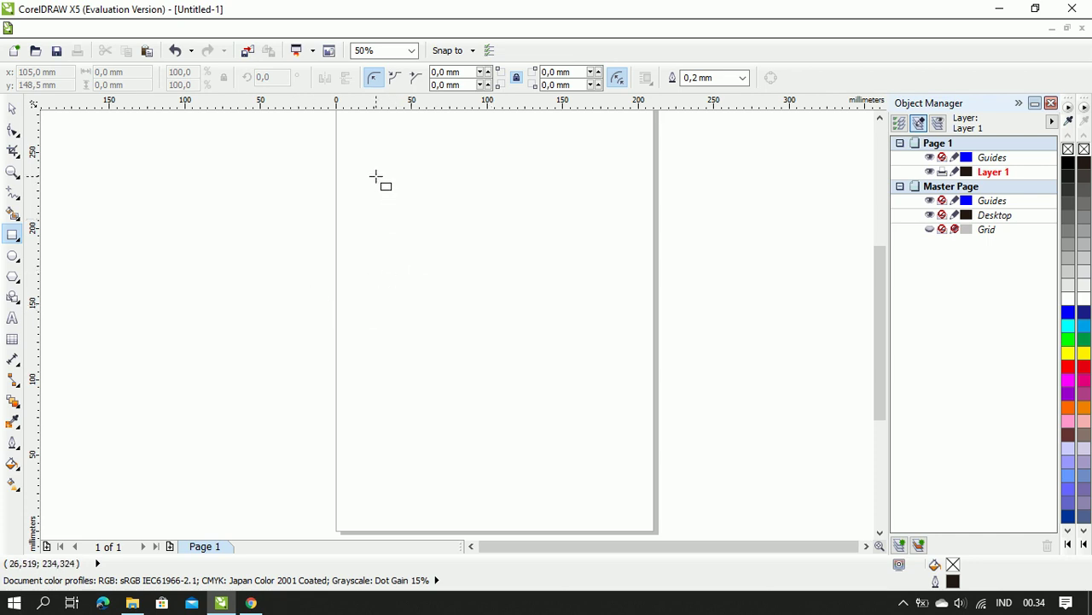
- Draw a rectangle about 114 mm wide and 104 mm high in the upper part of the page
{"action": "left_click_drag", "start_coordinate": [376, 175], "coordinate": [547, 334]}
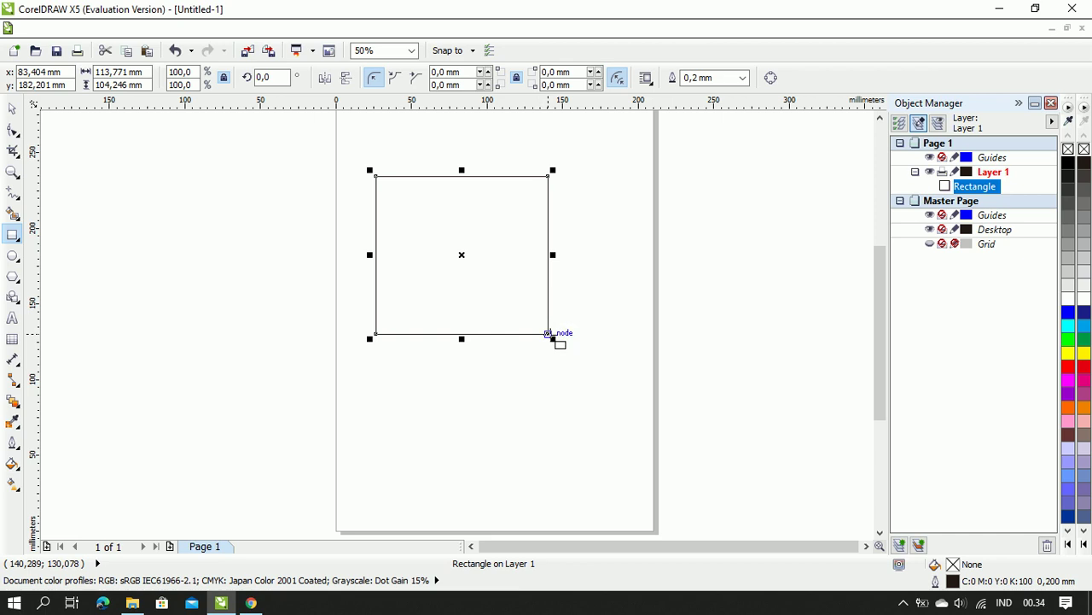
- Draw a second rectangle about 88 by 85 mm, centre it on the first rectangle's lower-right corner, and delete it
{"action": "left_click_drag", "start_coordinate": [547, 334], "coordinate": [681, 462]}
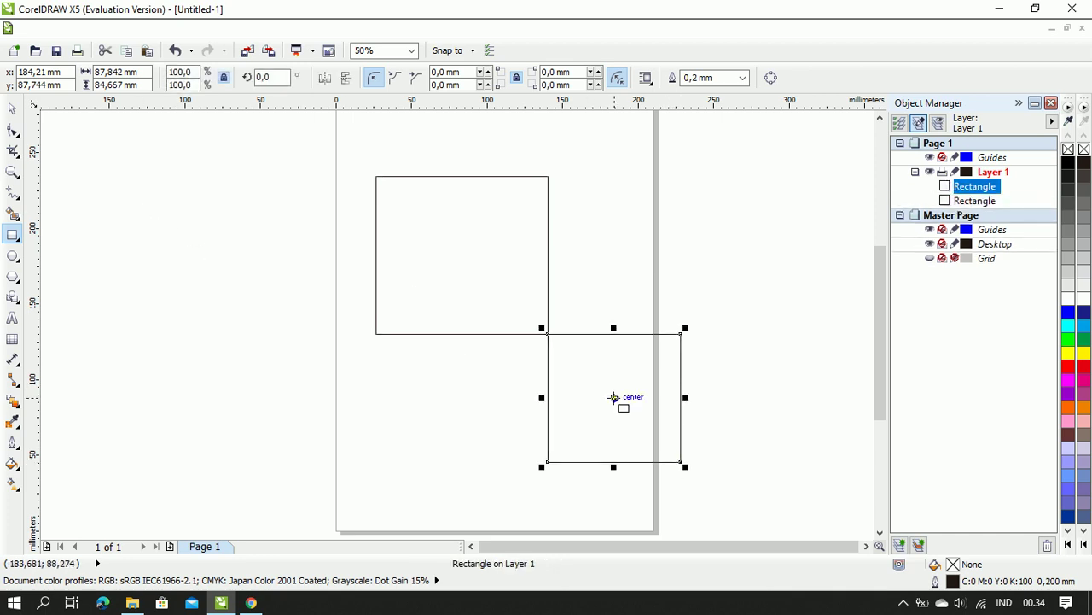
{"action": "left_click_drag", "start_coordinate": [611, 397], "coordinate": [545, 334]}
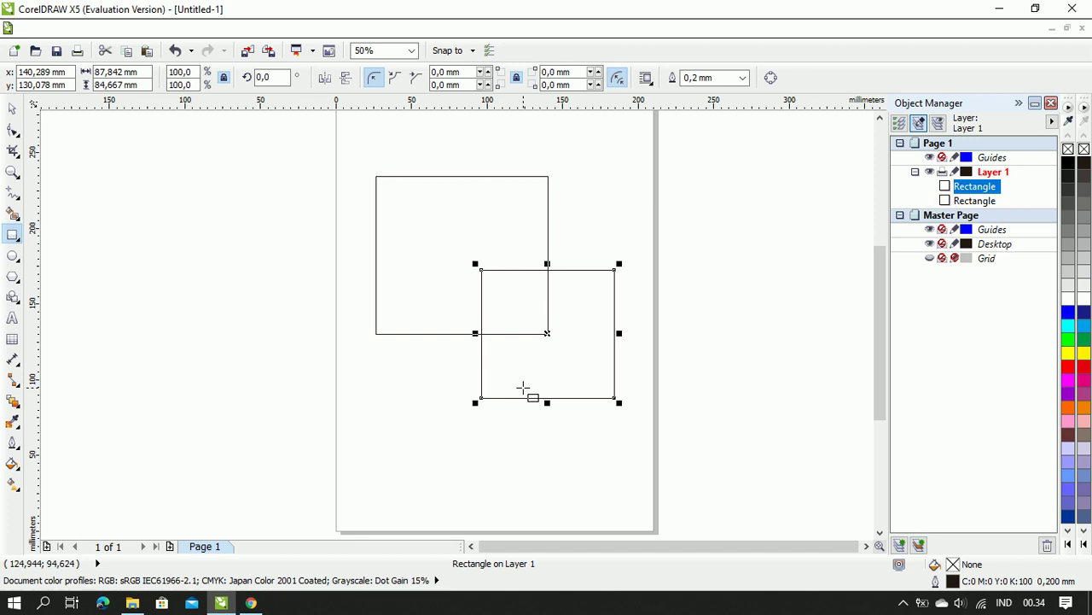
{"action": "key", "text": "Delete"}
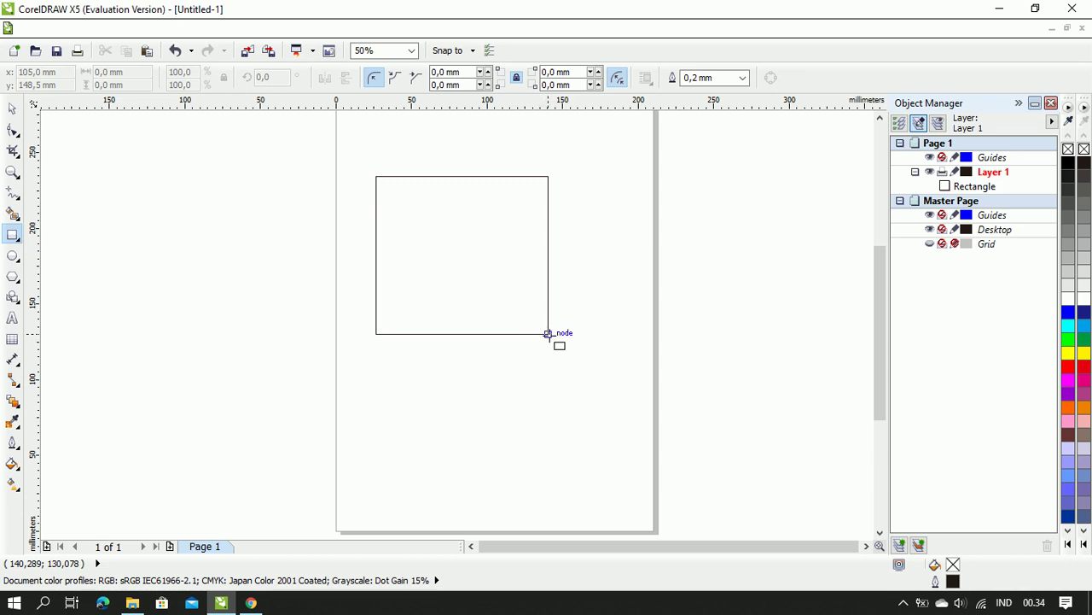
- Draw a rectangle about 111 by 103 mm outward from its centre, centred on the first rectangle's lower-right corner
{"action": "left_click_drag", "start_coordinate": [548, 334], "coordinate": [631, 411]}
{"action": "key", "text": "shift"}
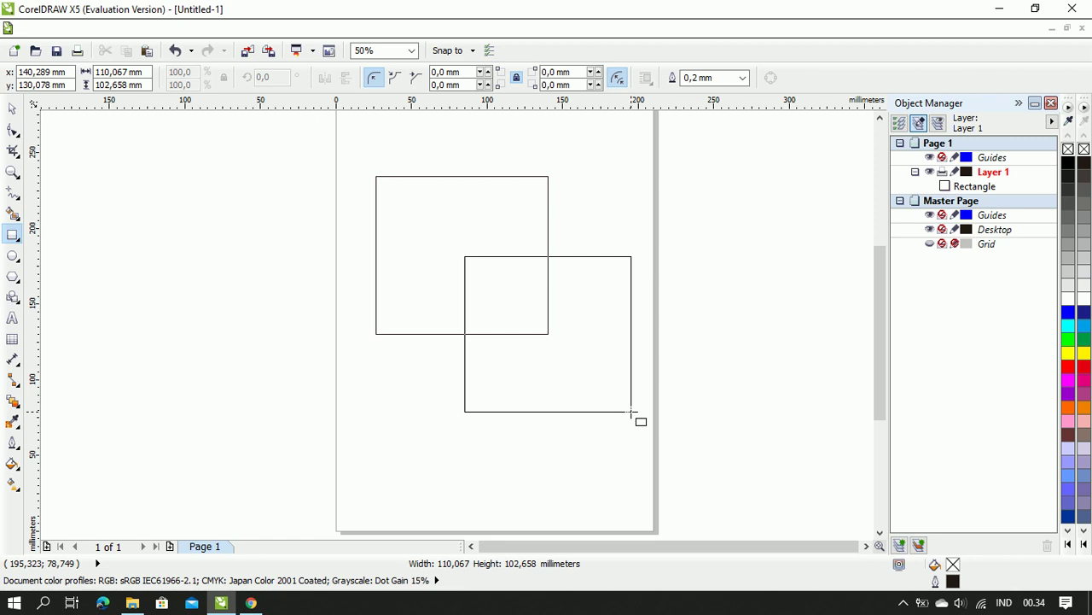
{"action": "left_click_drag", "start_coordinate": [632, 412], "coordinate": [633, 412]}
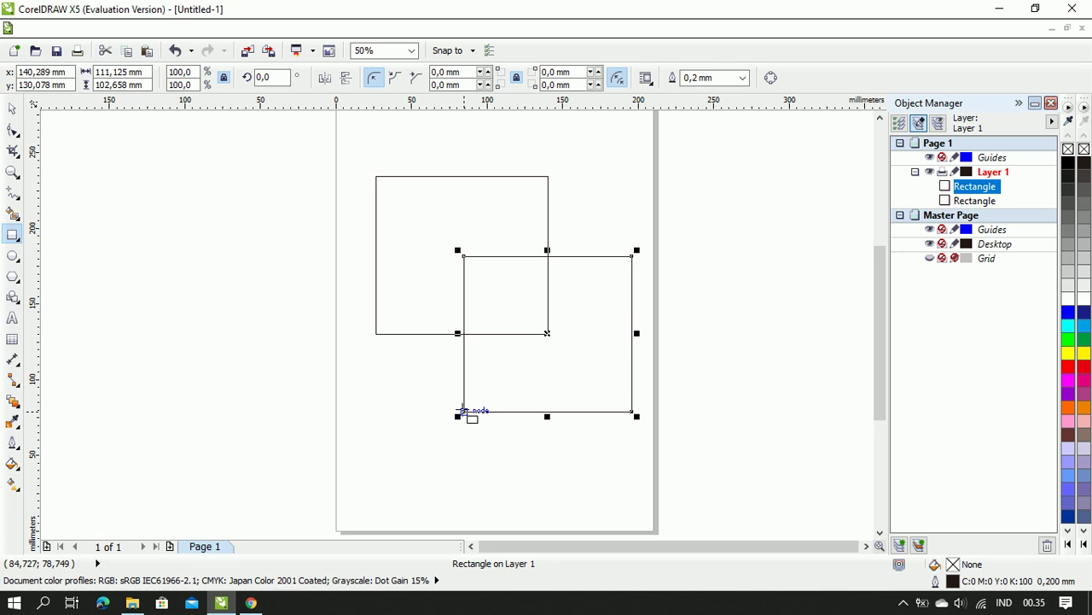
- Draw a perfect square of about 80 mm from its centre on the second rectangle's lower-left corner, and deselect it
{"action": "left_click_drag", "start_coordinate": [464, 412], "coordinate": [525, 465]}
{"action": "key", "text": "ctrl"}
{"action": "key", "text": "shift"}
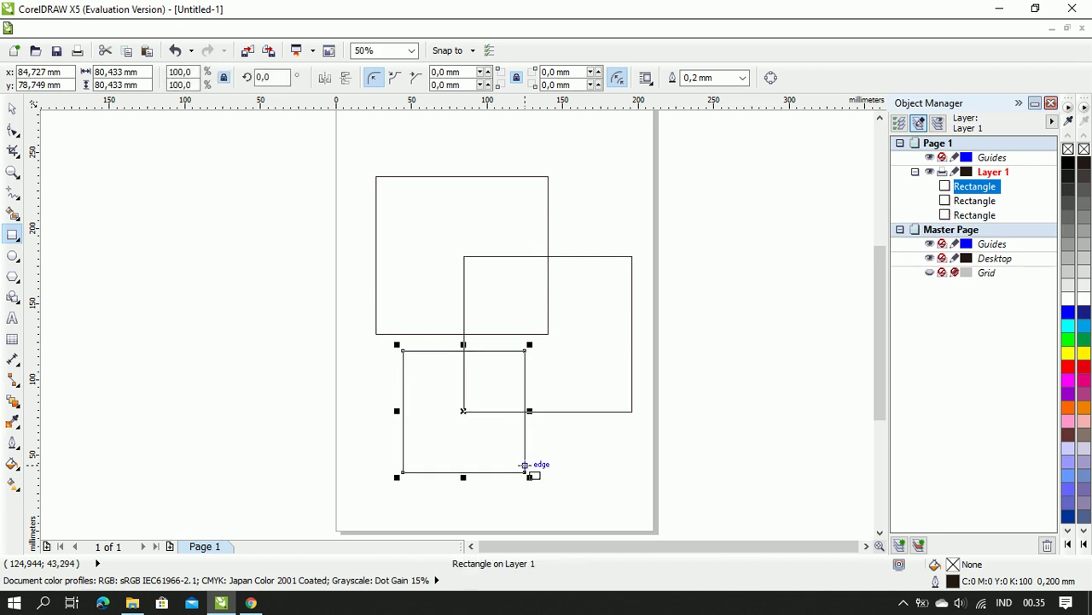
{"action": "key", "text": "ctrl+t"}
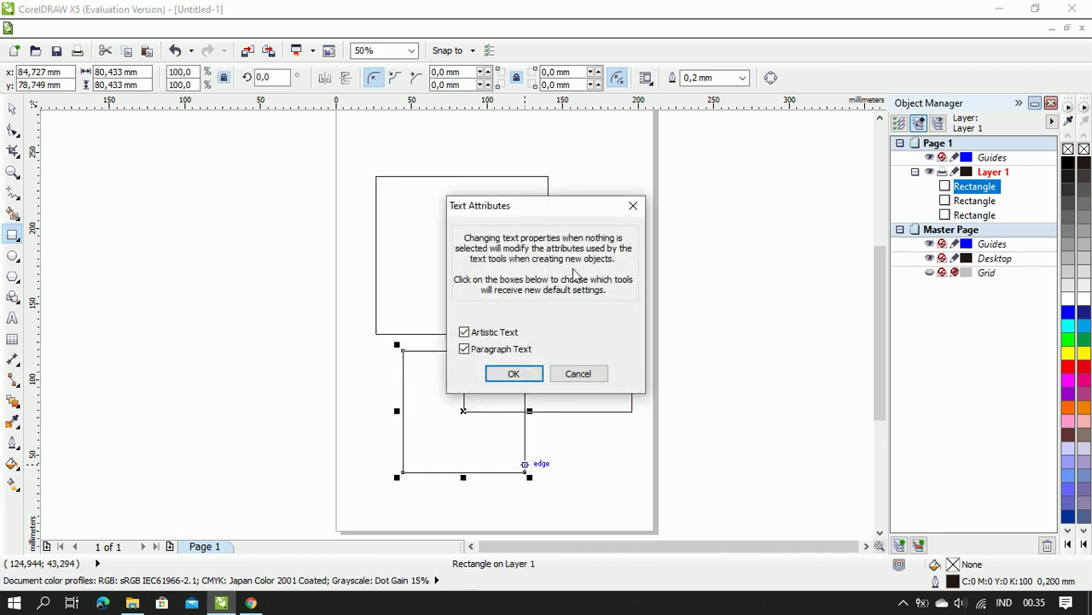
{"action": "left_click", "coordinate": [634, 205]}
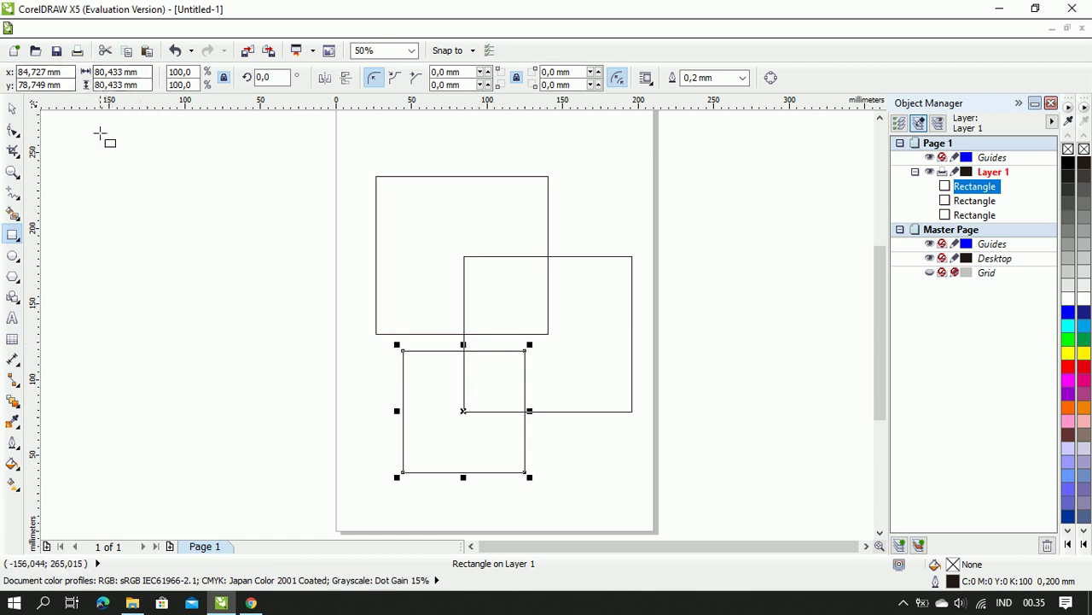
{"action": "left_click", "coordinate": [12, 109]}
{"action": "left_click", "coordinate": [180, 211]}
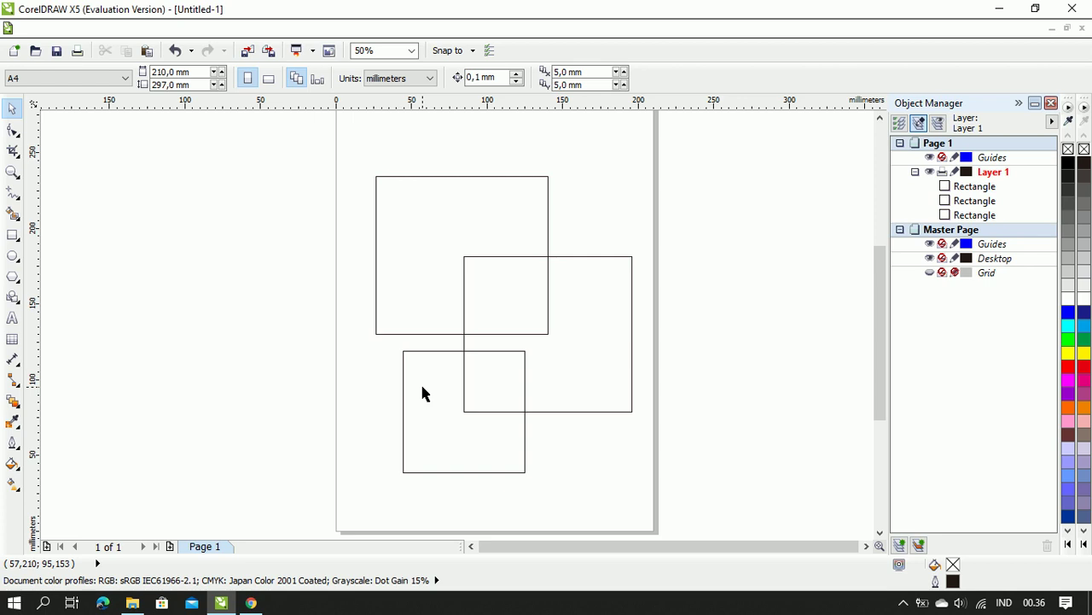
- Try moving the middle rectangle and the lower square by hand to line up with the upper rectangle's right edge, and undo both moves
{"action": "left_click", "coordinate": [627, 334]}
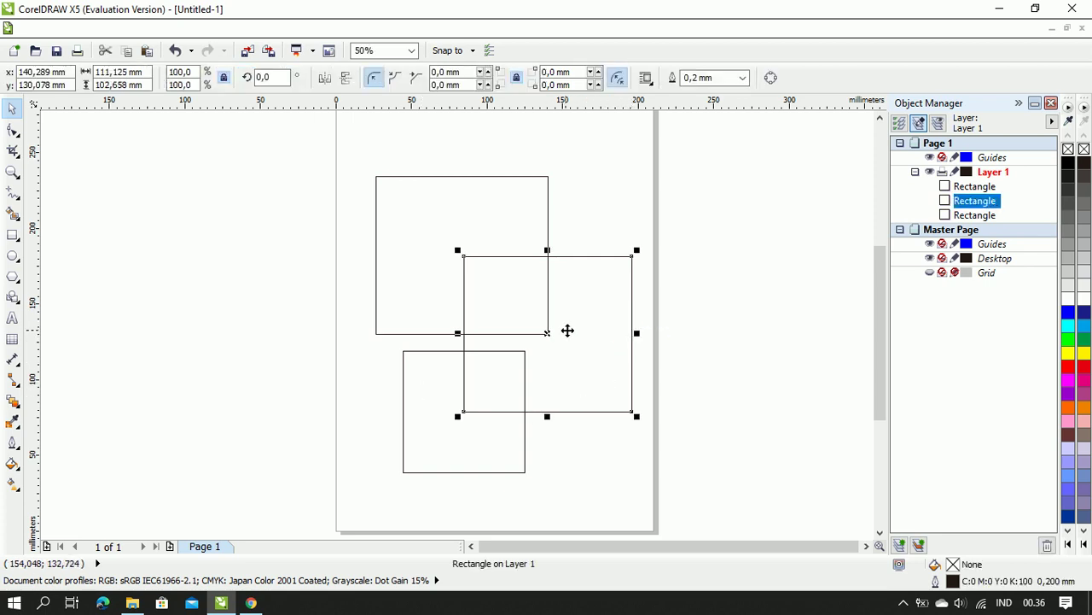
{"action": "left_click_drag", "start_coordinate": [544, 333], "coordinate": [466, 340]}
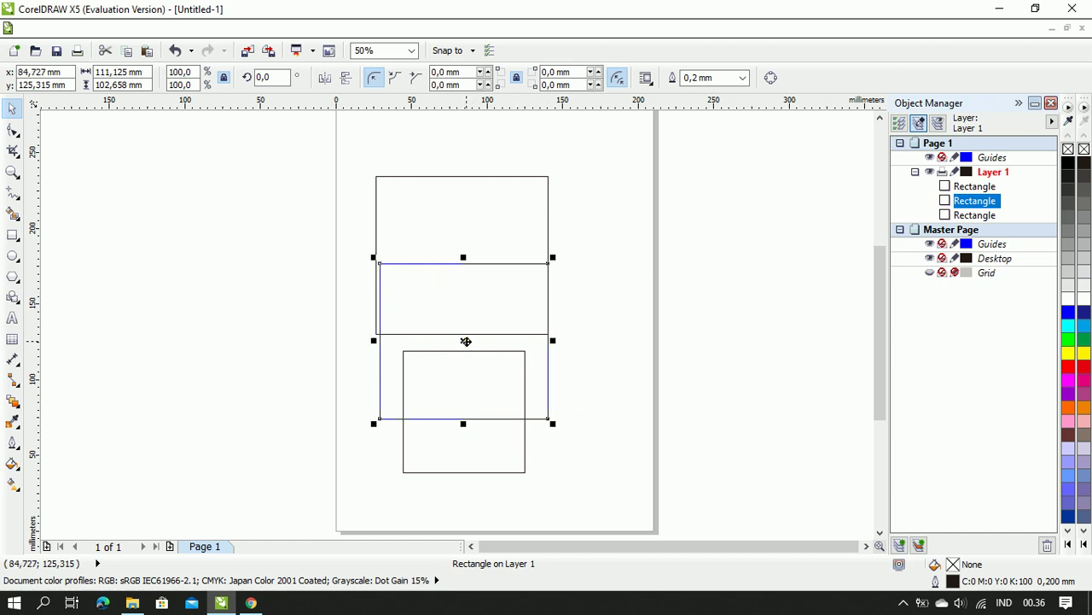
{"action": "left_click", "coordinate": [501, 444]}
{"action": "left_click_drag", "start_coordinate": [464, 409], "coordinate": [487, 408]}
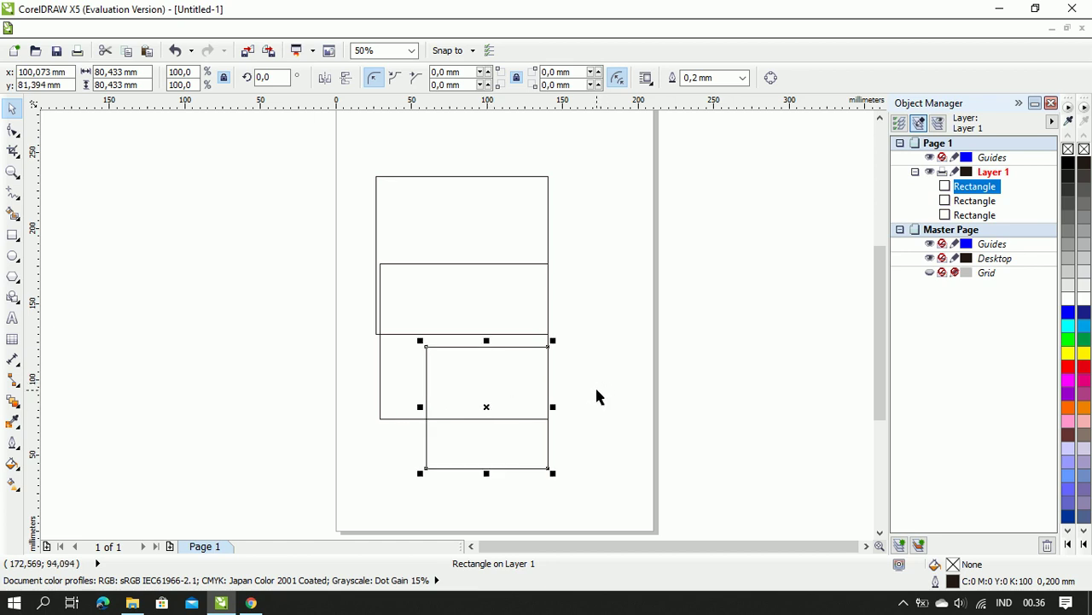
{"action": "key", "text": "ctrl+z"}
{"action": "key", "text": "ctrl+z"}
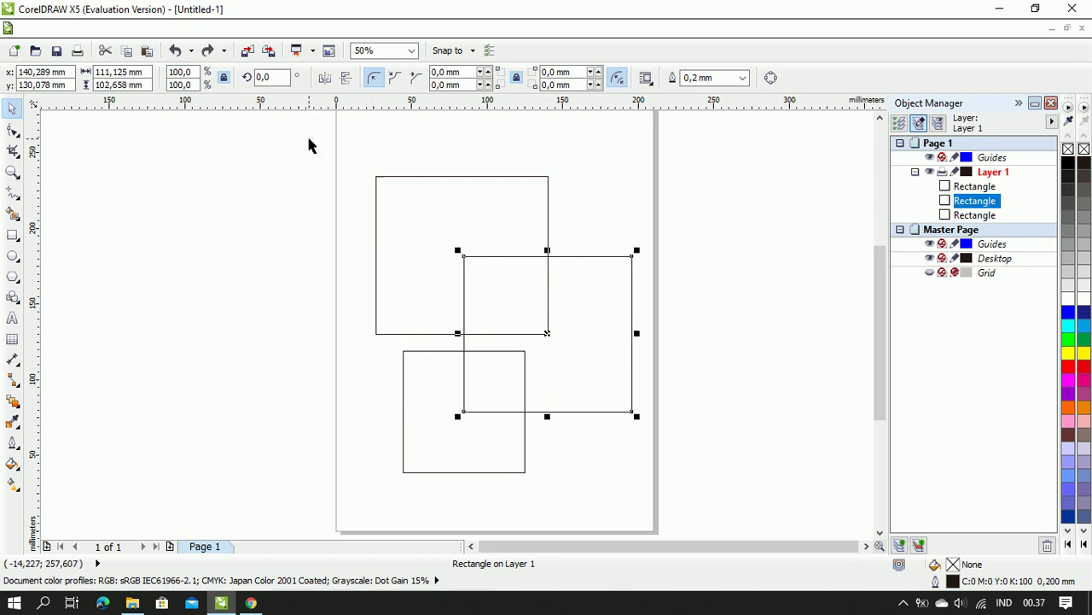
{"action": "left_click_drag", "start_coordinate": [309, 139], "coordinate": [663, 512]}
{"action": "left_click", "coordinate": [712, 464]}
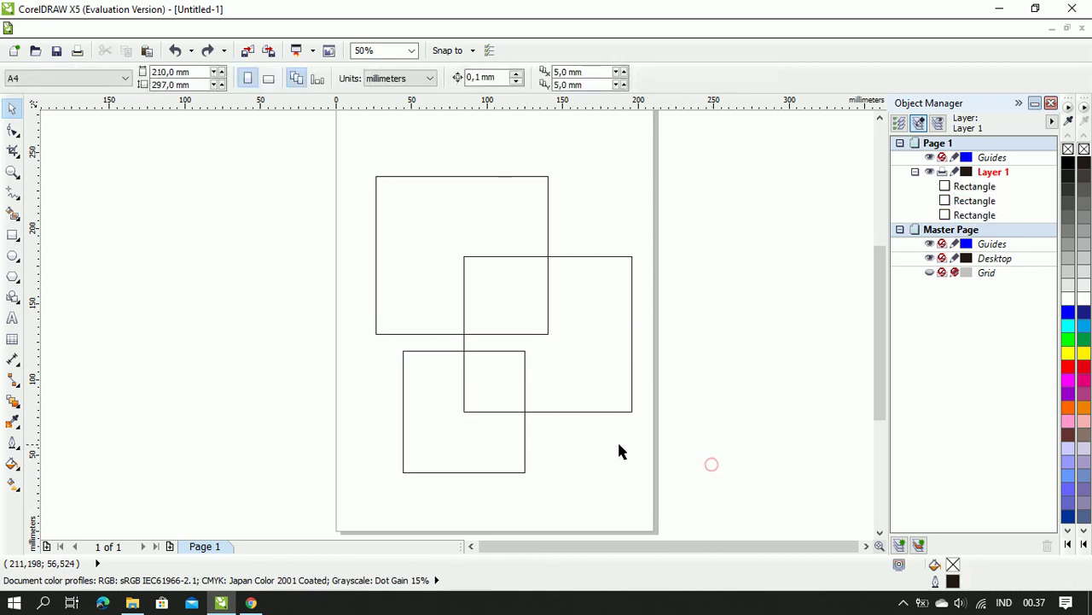
- Align the lower square's right edge to the middle rectangle's right edge
{"action": "left_click", "coordinate": [524, 461]}
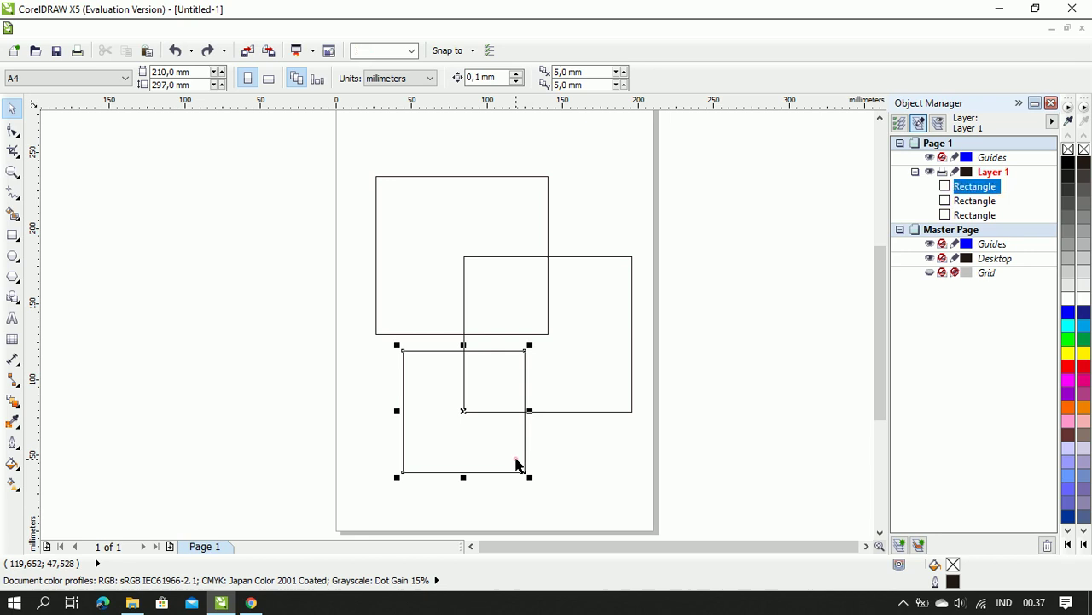
{"action": "left_click", "coordinate": [611, 380], "text": "shift"}
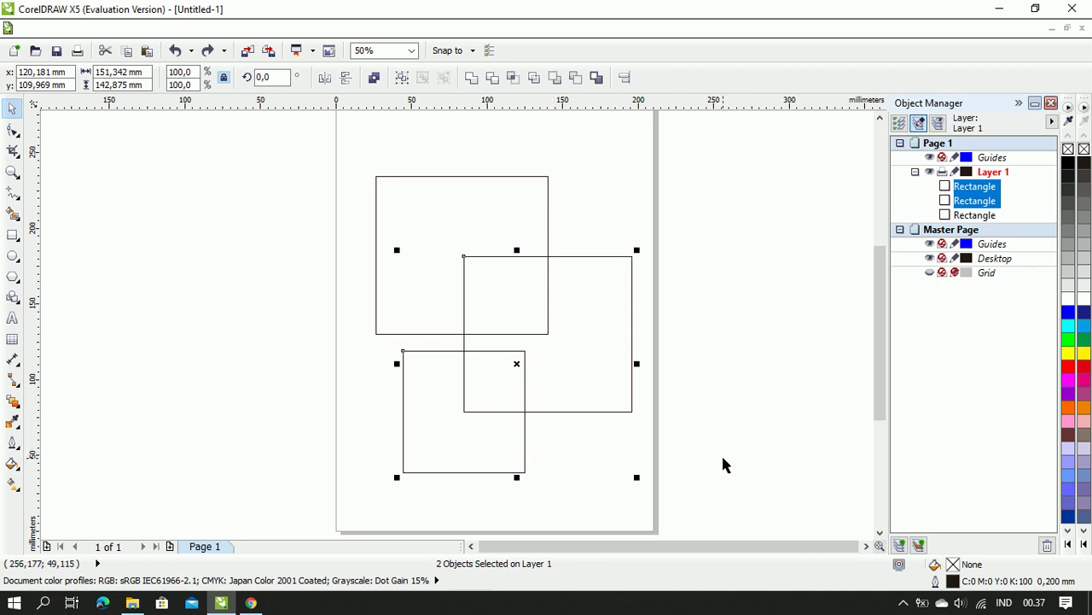
{"action": "key", "text": "r"}
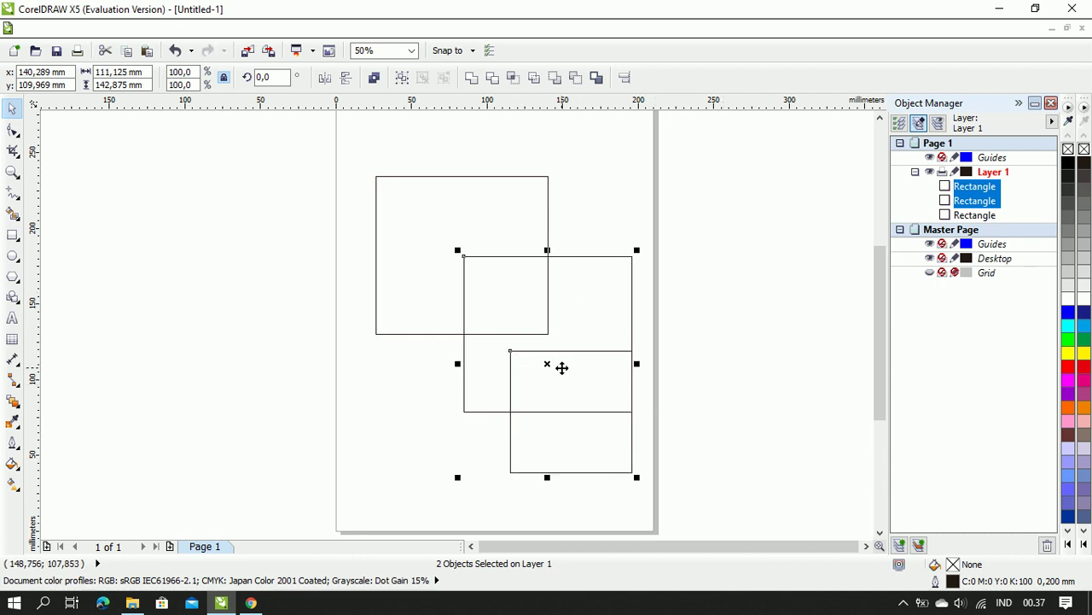
{"action": "left_click", "coordinate": [717, 287]}
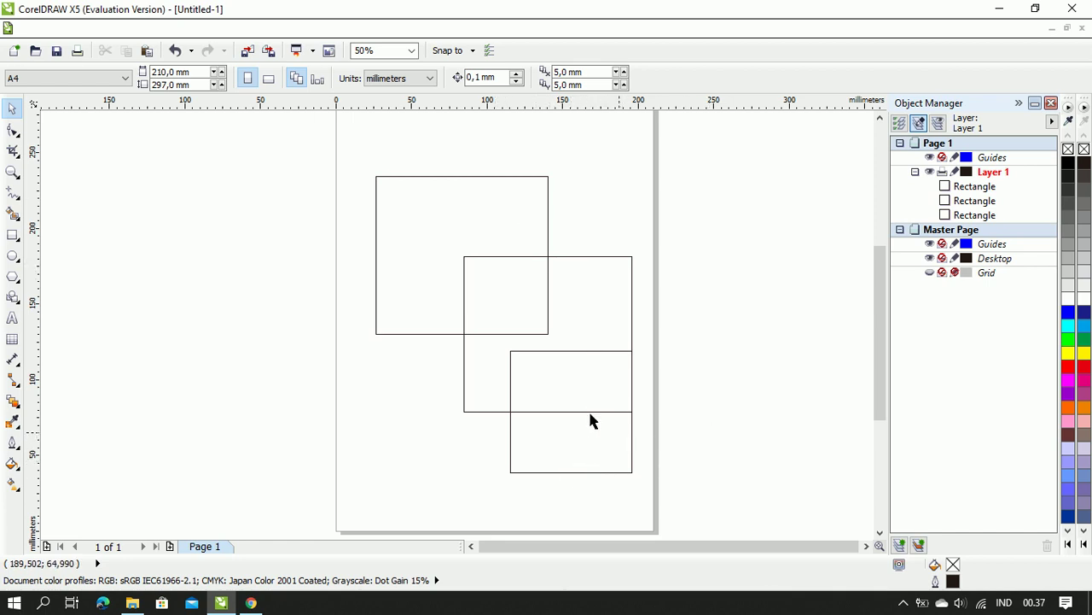
- Align the upper rectangle's left edge to the middle rectangle's left edge
{"action": "left_click", "coordinate": [500, 201]}
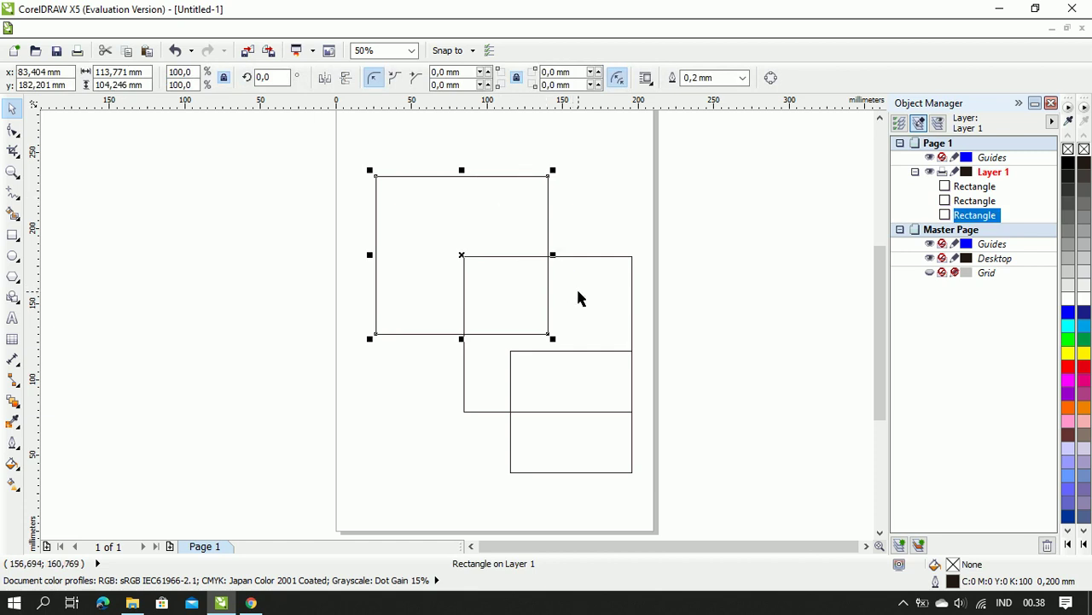
{"action": "left_click", "coordinate": [593, 303], "text": "shift"}
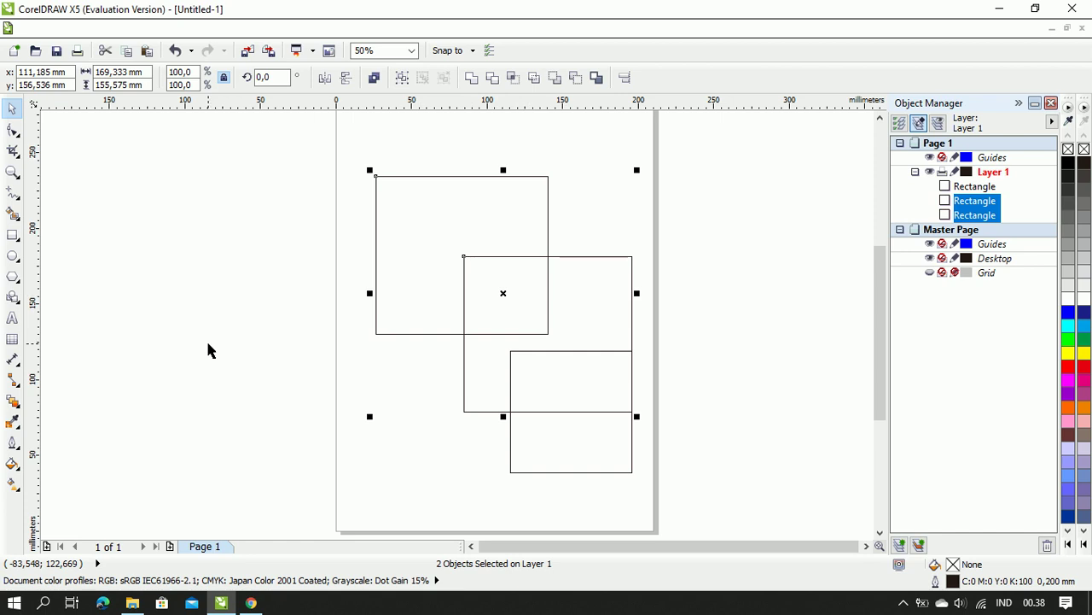
{"action": "key", "text": "l"}
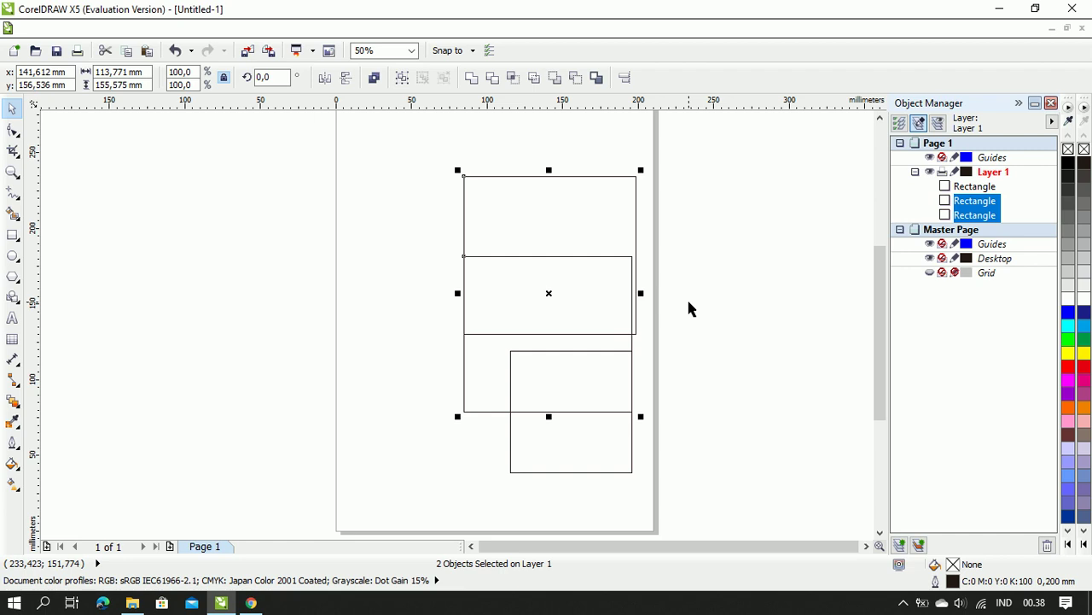
{"action": "left_click", "coordinate": [709, 348]}
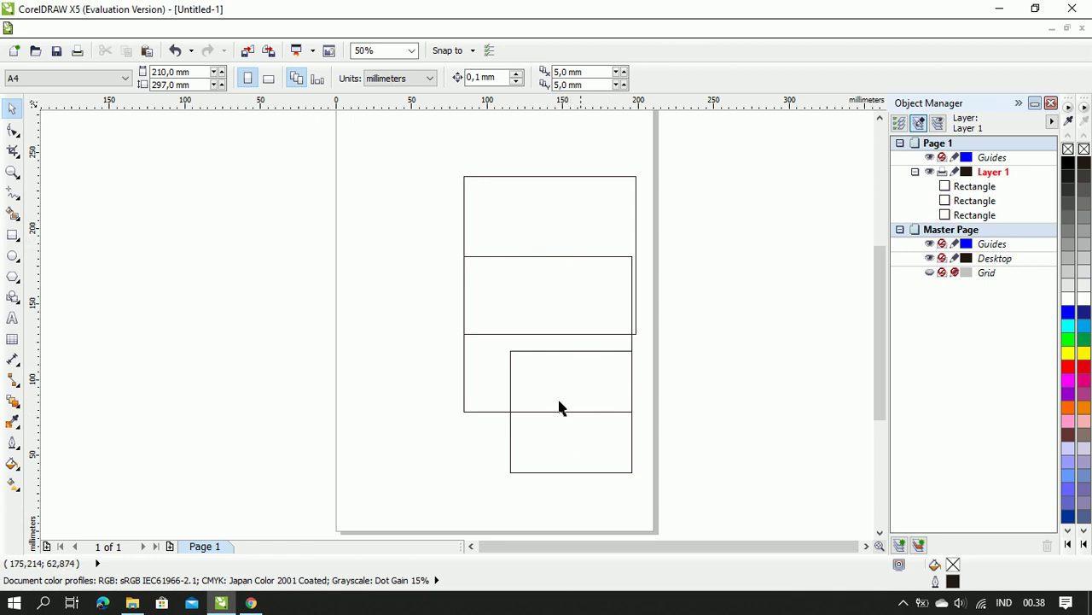
- Align the right edges of all three rectangles, using the lower square as the reference object
{"action": "left_click", "coordinate": [559, 226]}
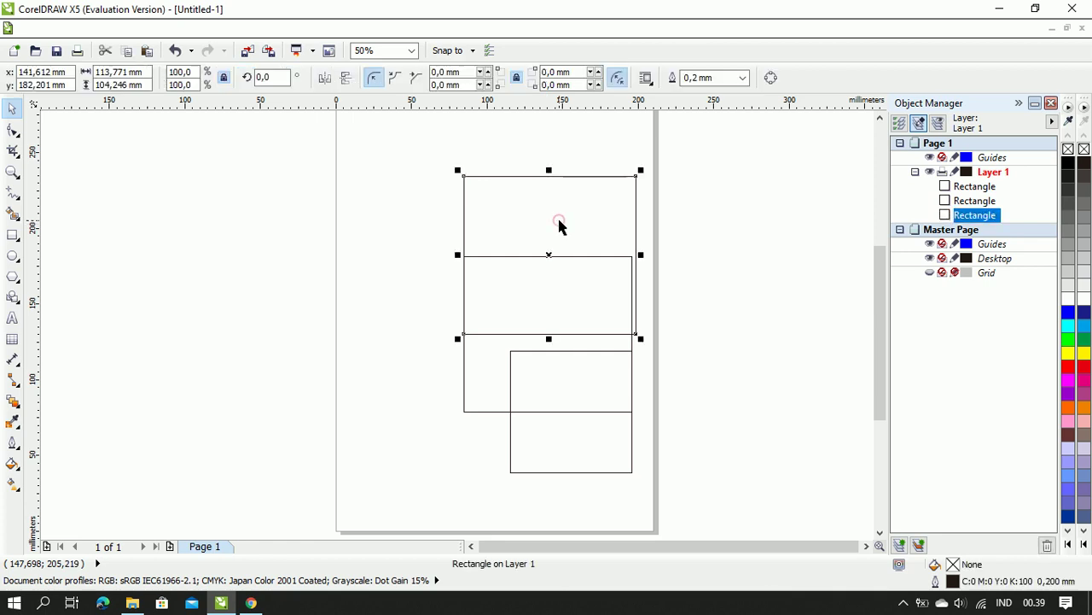
{"action": "left_click", "coordinate": [472, 373], "text": "shift"}
{"action": "left_click", "coordinate": [557, 466], "text": "shift"}
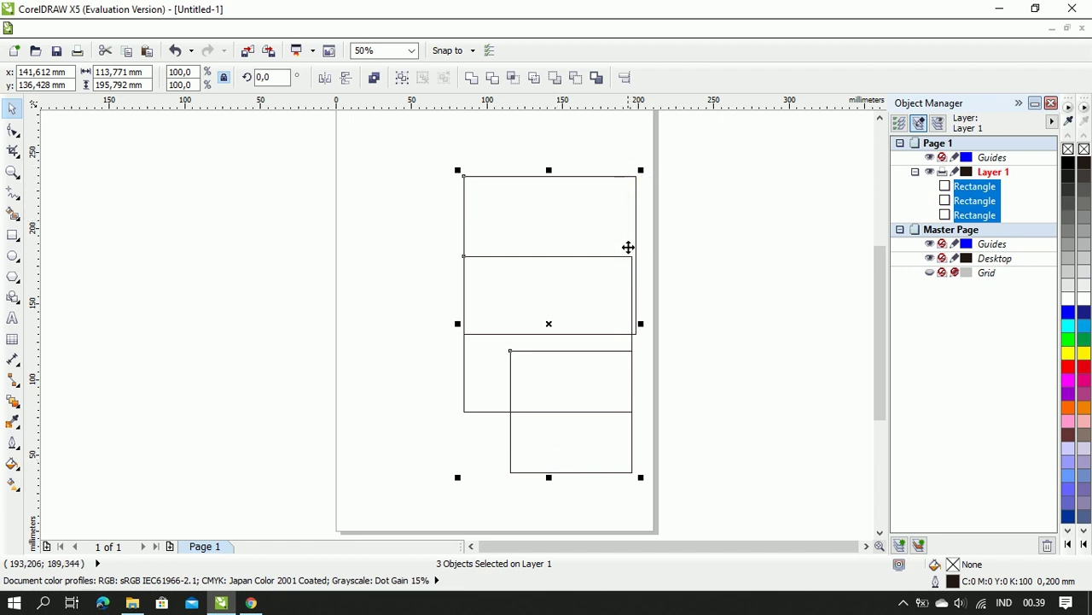
{"action": "key", "text": "r"}
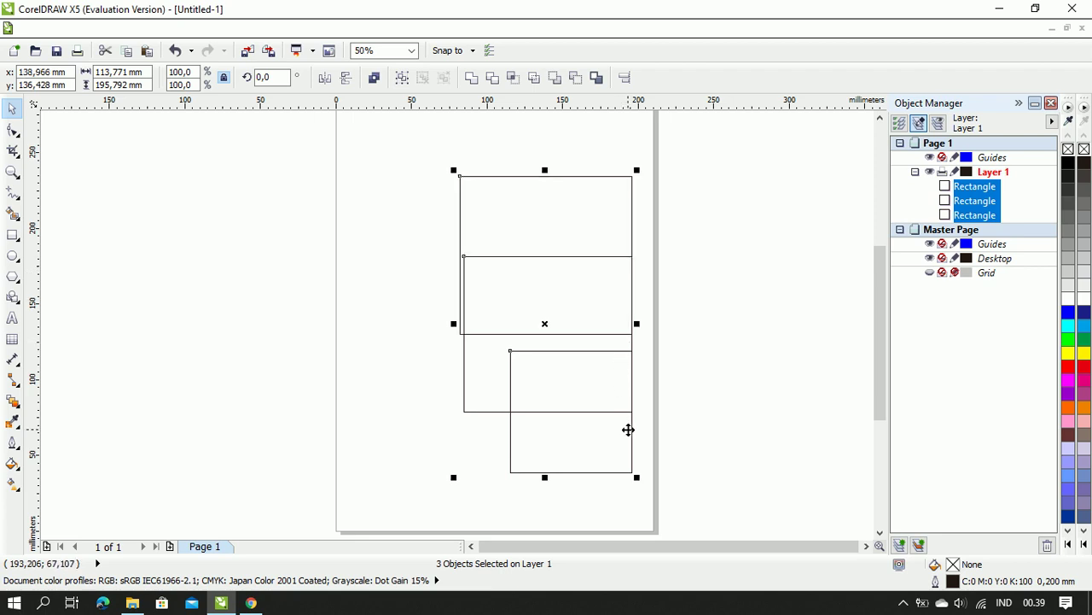
{"action": "left_click", "coordinate": [718, 367]}
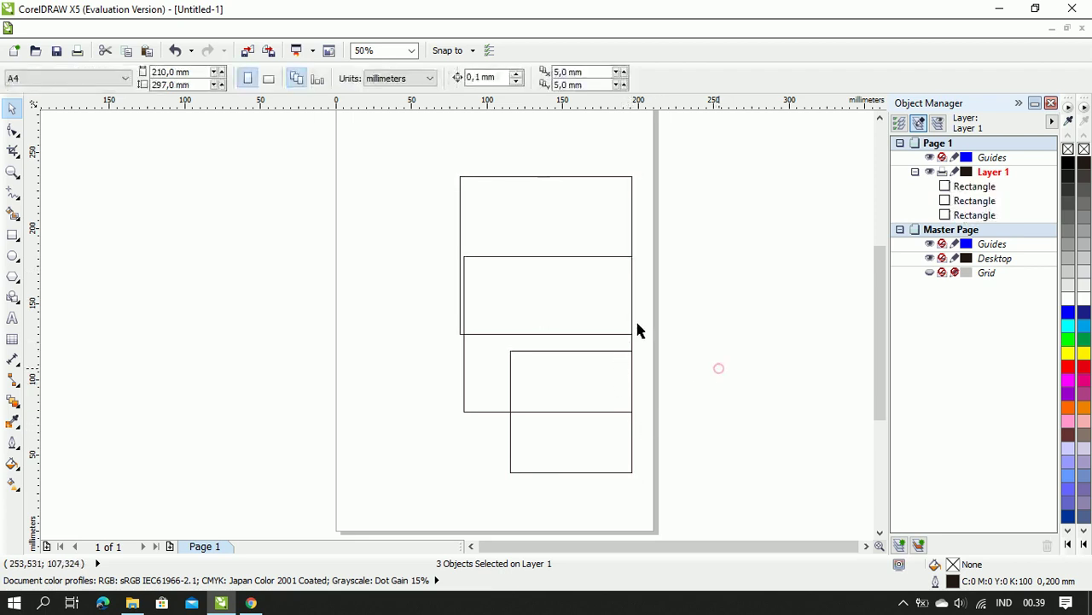
- Enlarge the upper rectangle proportionally from its lower-left corner to about 126 by 116 mm
{"action": "left_click", "coordinate": [502, 222]}
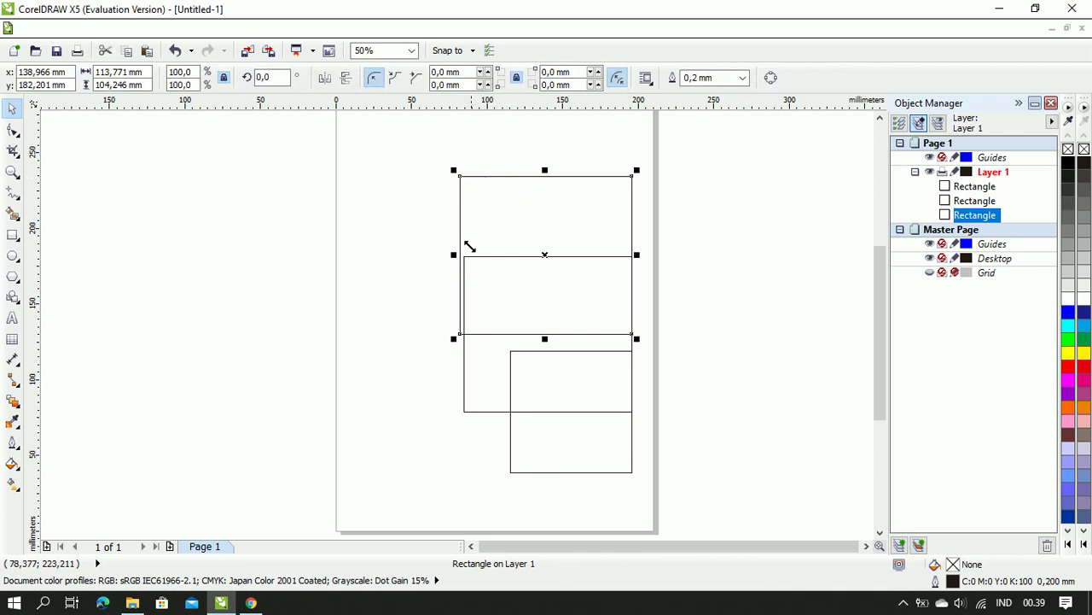
{"action": "left_click_drag", "start_coordinate": [454, 338], "coordinate": [388, 357]}
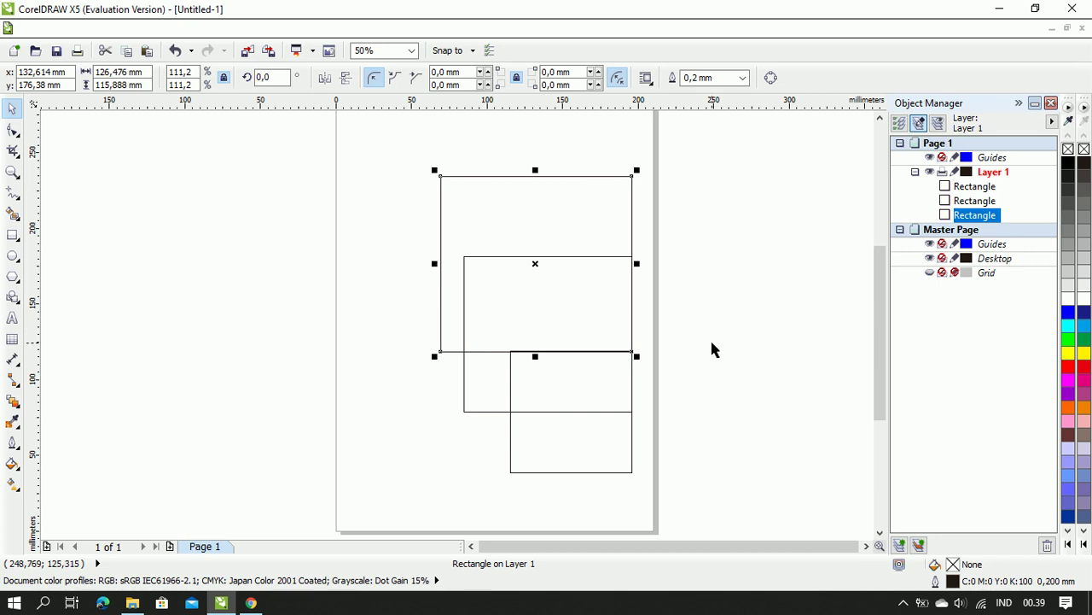
{"action": "left_click", "coordinate": [712, 343]}
- Align the middle rectangle's top edge to the upper rectangle's top edge
{"action": "left_click", "coordinate": [494, 398]}
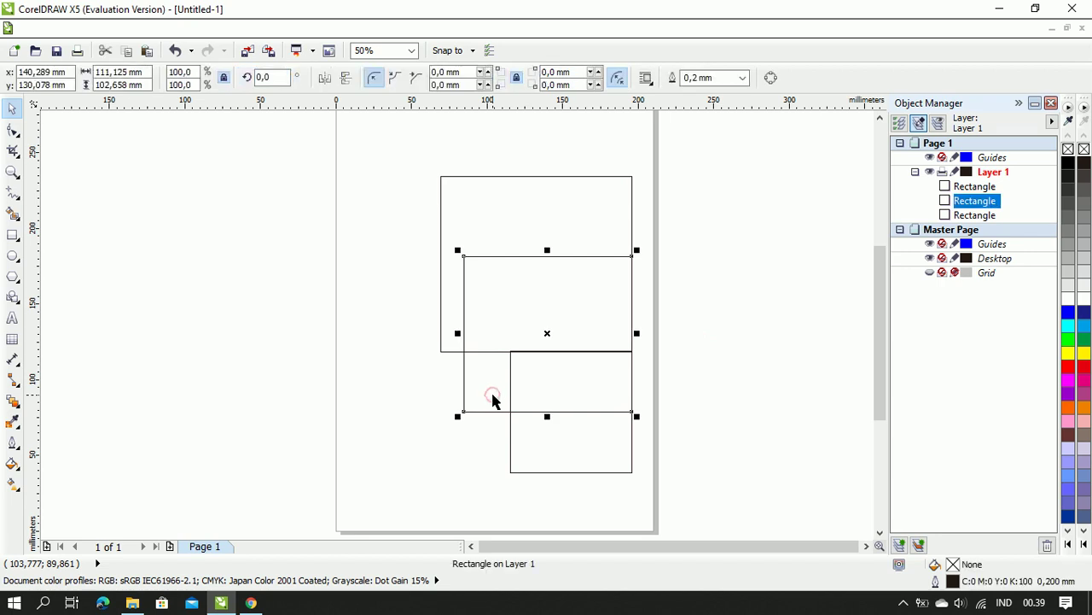
{"action": "left_click", "coordinate": [505, 225], "text": "shift"}
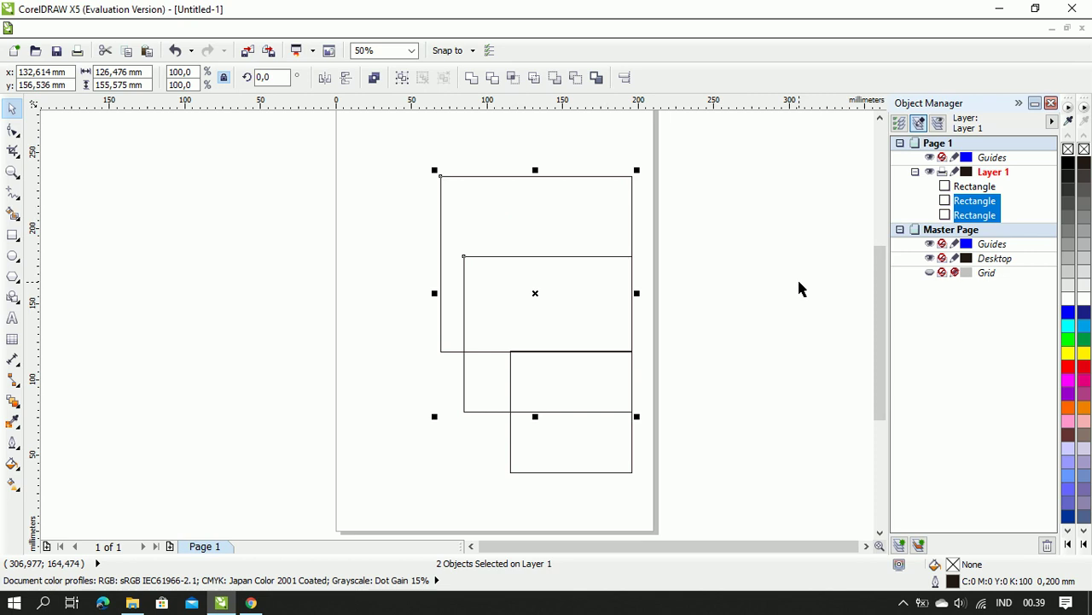
{"action": "key", "text": "t"}
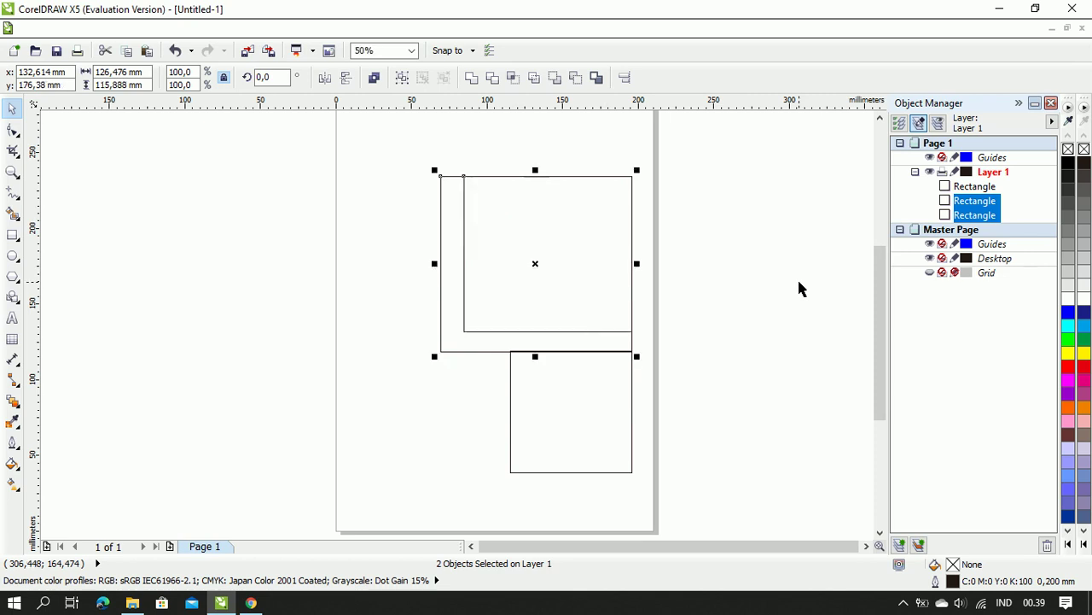
{"action": "left_click", "coordinate": [760, 329]}
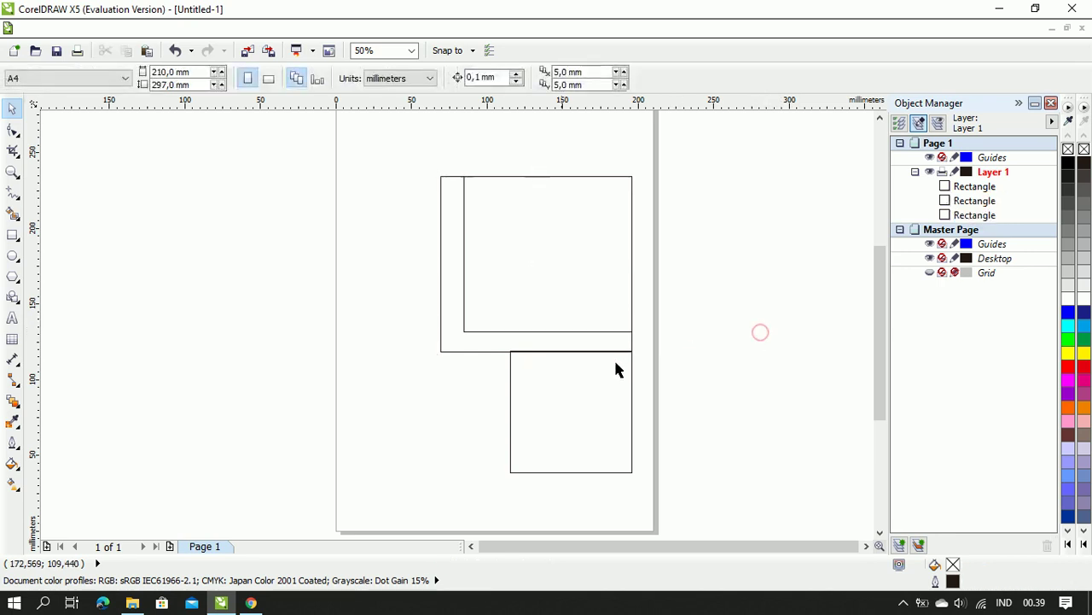
- Align the bottom edge of the largest rectangle to the bottom edge of the lower square
{"action": "left_click", "coordinate": [483, 351]}
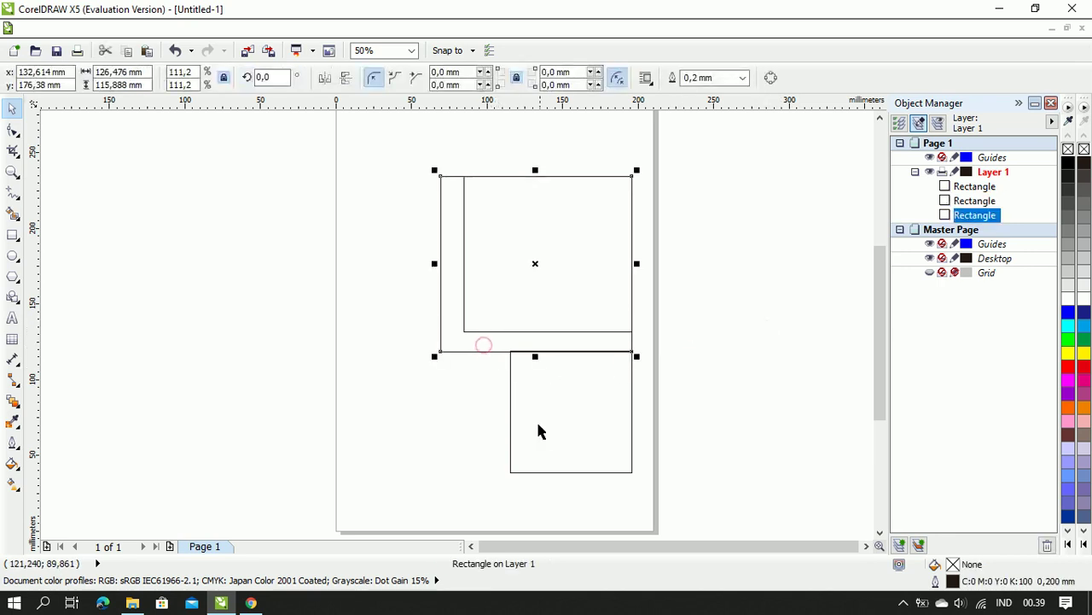
{"action": "left_click", "coordinate": [607, 439], "text": "shift"}
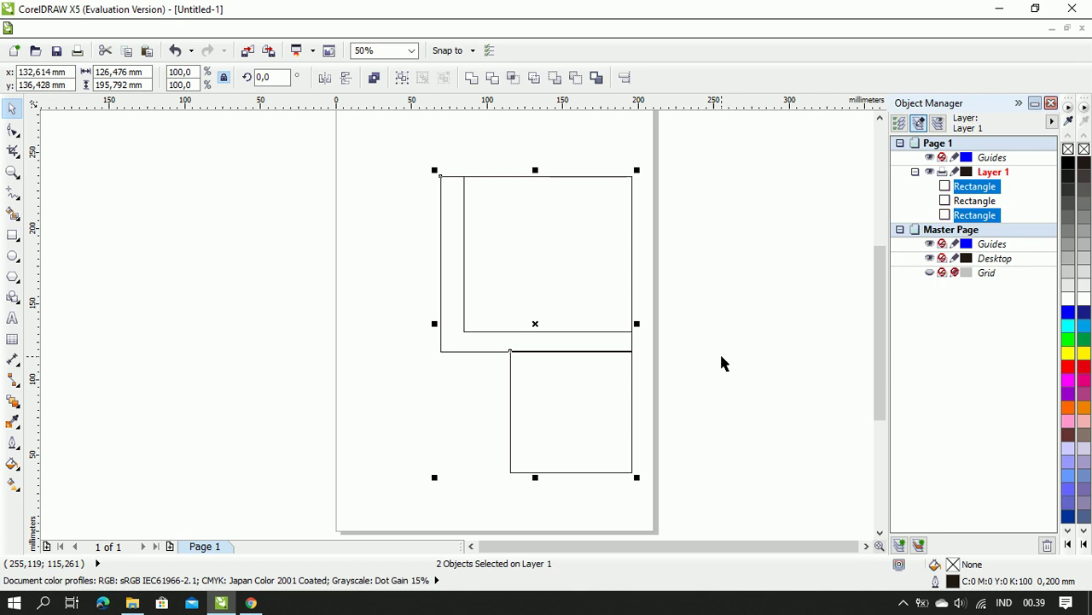
{"action": "key", "text": "b"}
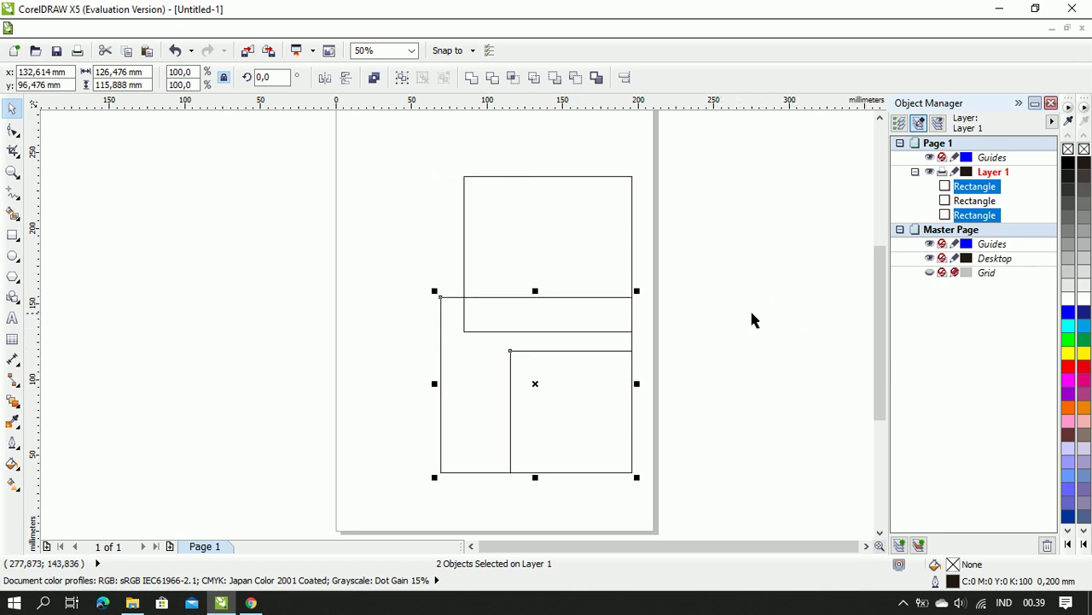
{"action": "left_click", "coordinate": [676, 295]}
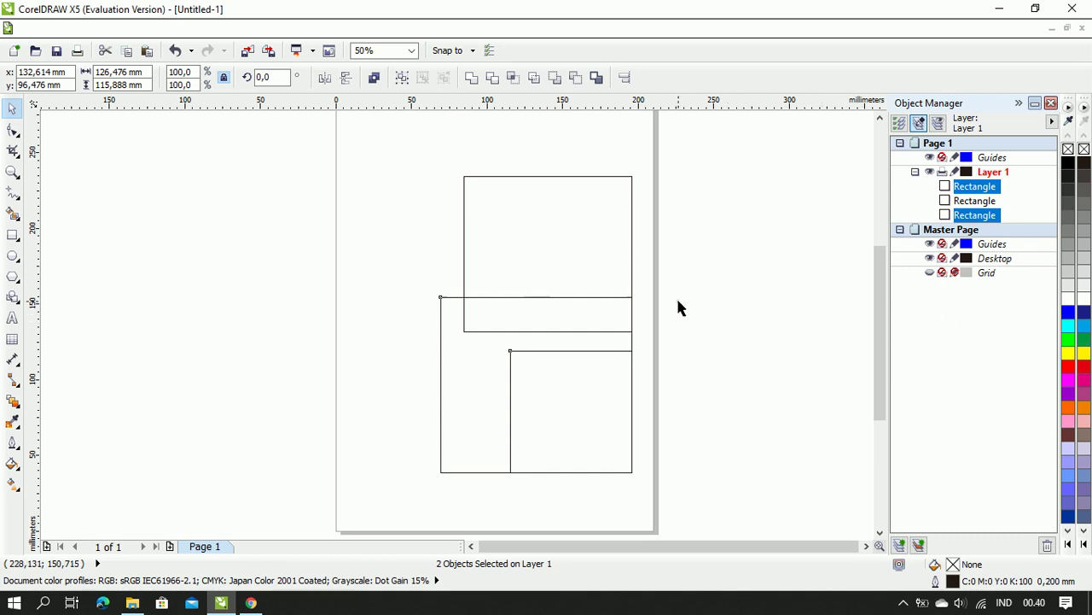
- Fill the upper rectangle with cyan, the small square with red and the largest rectangle with yellow
{"action": "left_click", "coordinate": [614, 258]}
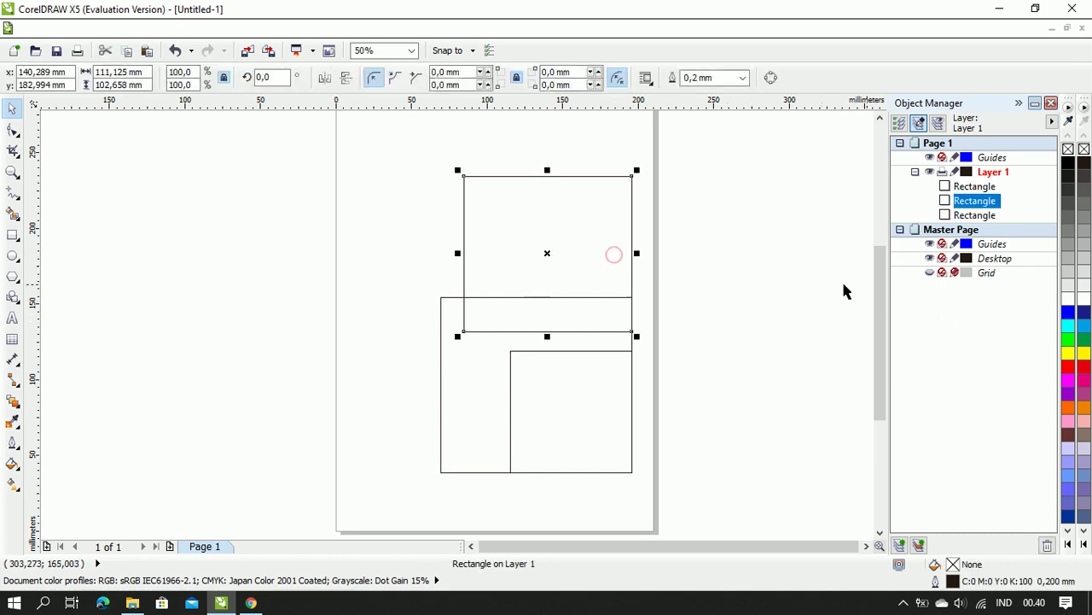
{"action": "left_click", "coordinate": [1084, 325]}
{"action": "left_click", "coordinate": [602, 412]}
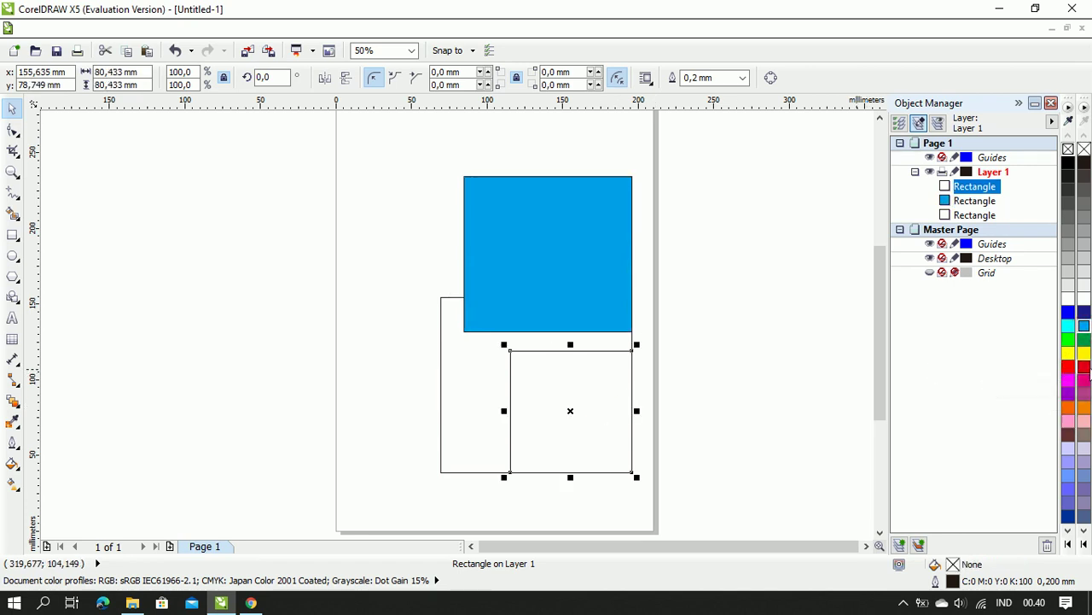
{"action": "left_click", "coordinate": [1084, 367]}
{"action": "left_click", "coordinate": [461, 426]}
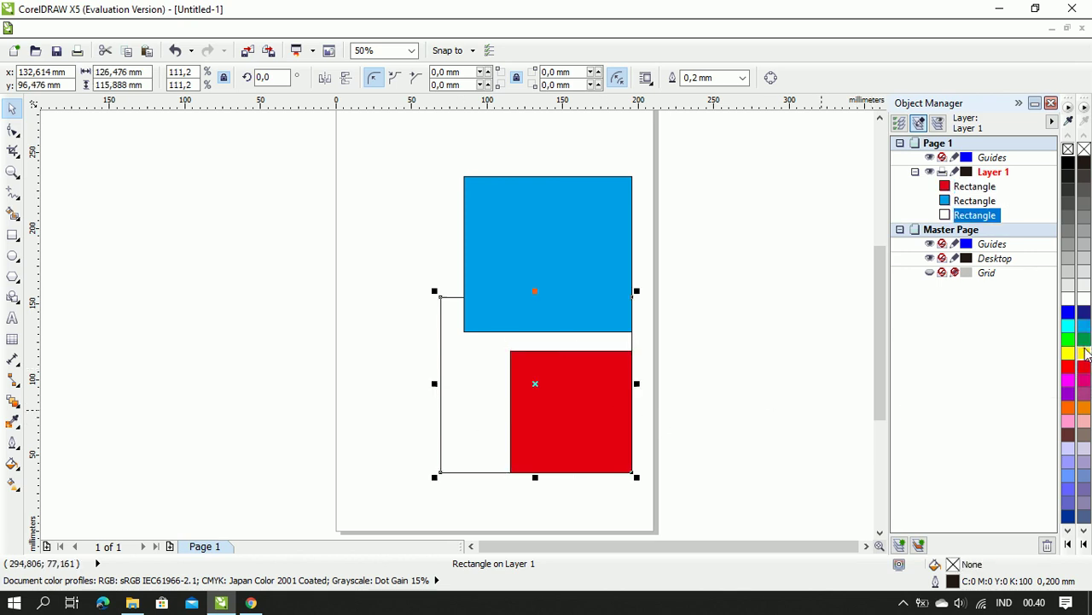
{"action": "left_click", "coordinate": [1084, 353]}
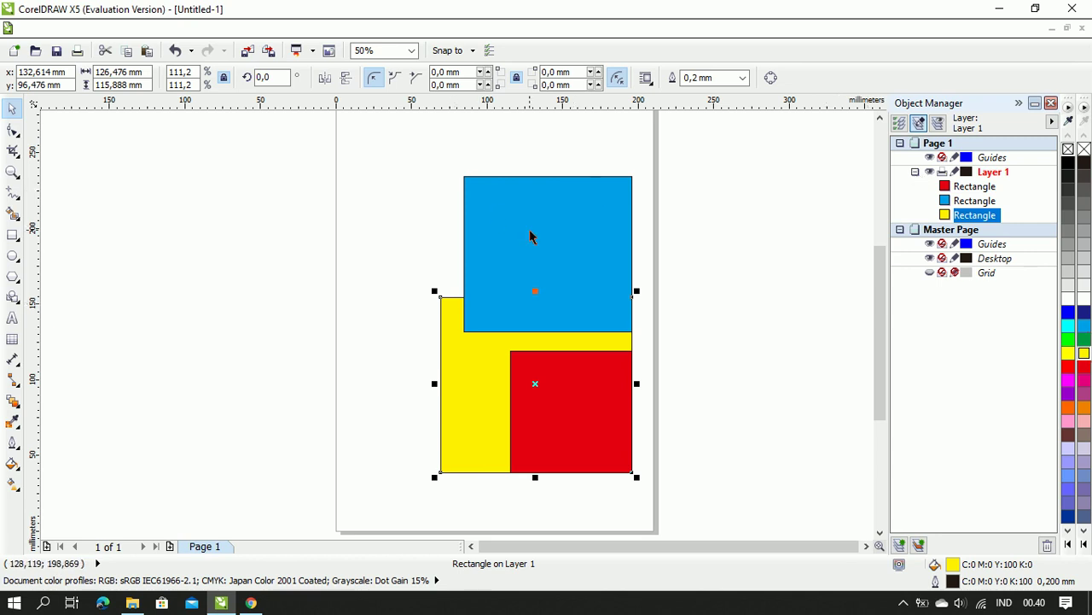
{"action": "left_click", "coordinate": [711, 401]}
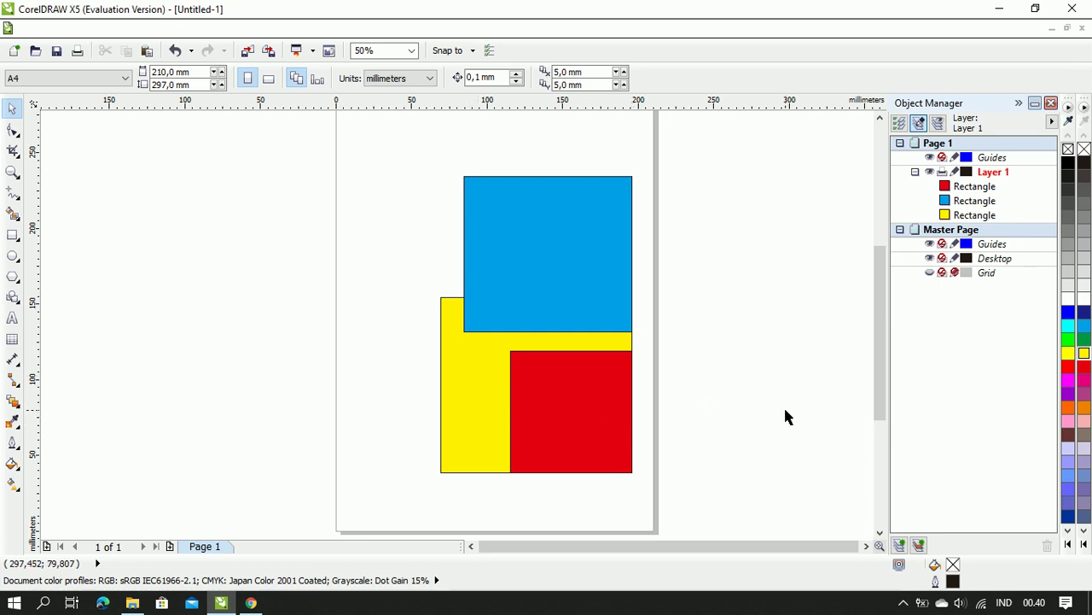
- Align the red square's left edge to the yellow rectangle's left edge
{"action": "left_click", "coordinate": [472, 406]}
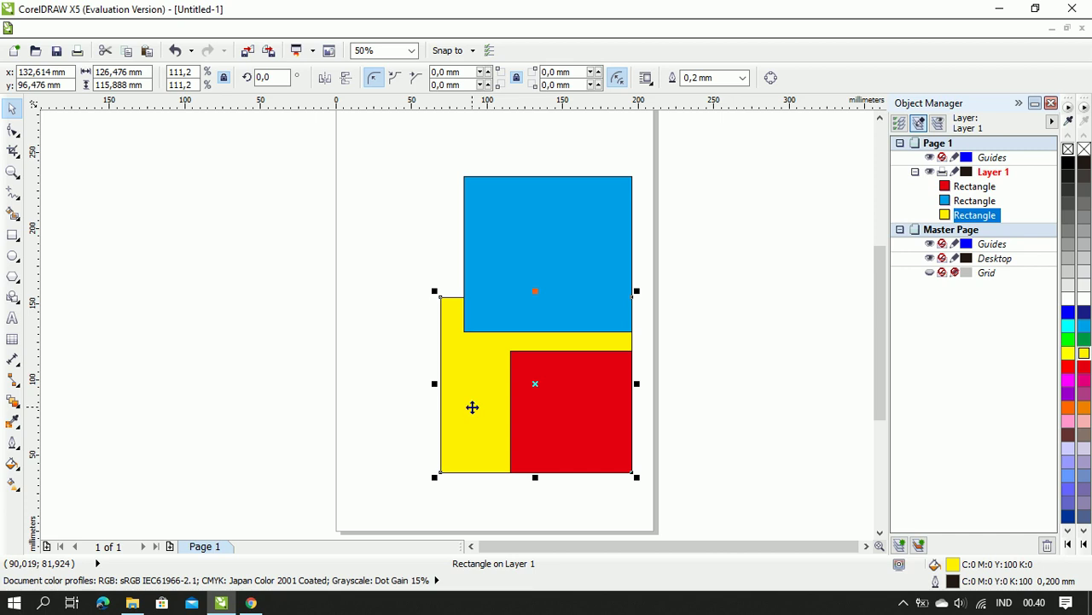
{"action": "left_click", "coordinate": [675, 456]}
{"action": "left_click", "coordinate": [583, 419]}
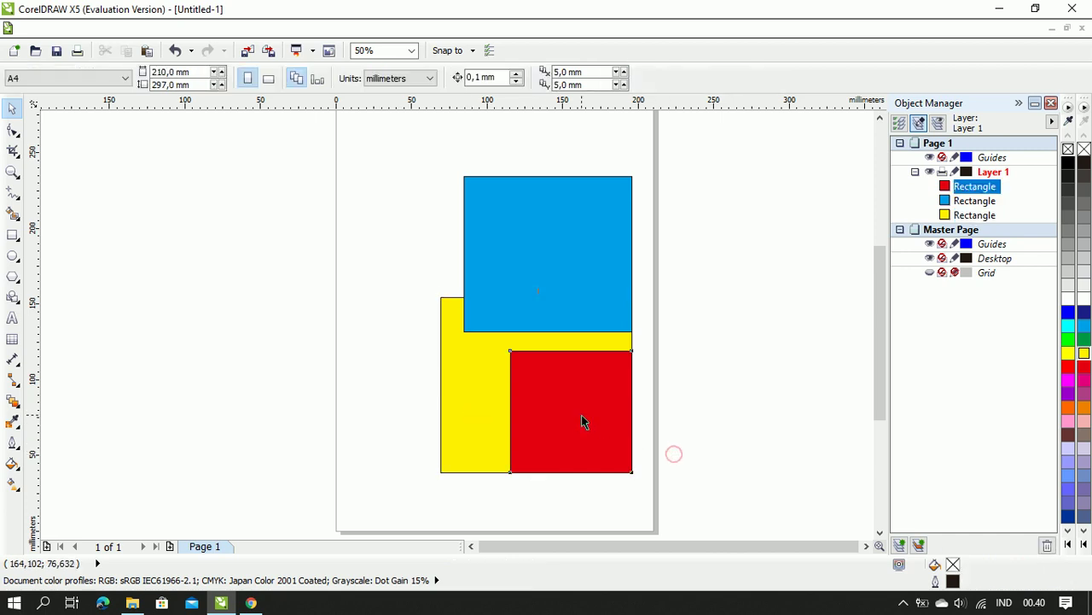
{"action": "left_click", "coordinate": [464, 415], "text": "shift"}
{"action": "key", "text": "l"}
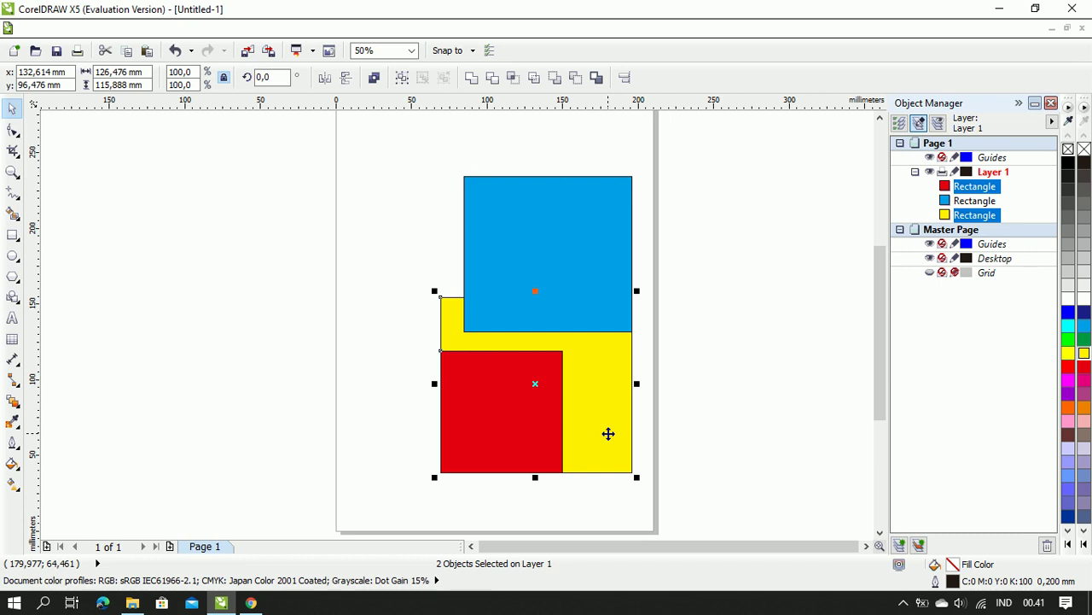
{"action": "left_click", "coordinate": [734, 425]}
- Spread the shapes out side by side without overlaps, in the order red square, blue rectangle, yellow rectangle
{"action": "left_click_drag", "start_coordinate": [500, 416], "coordinate": [552, 341]}
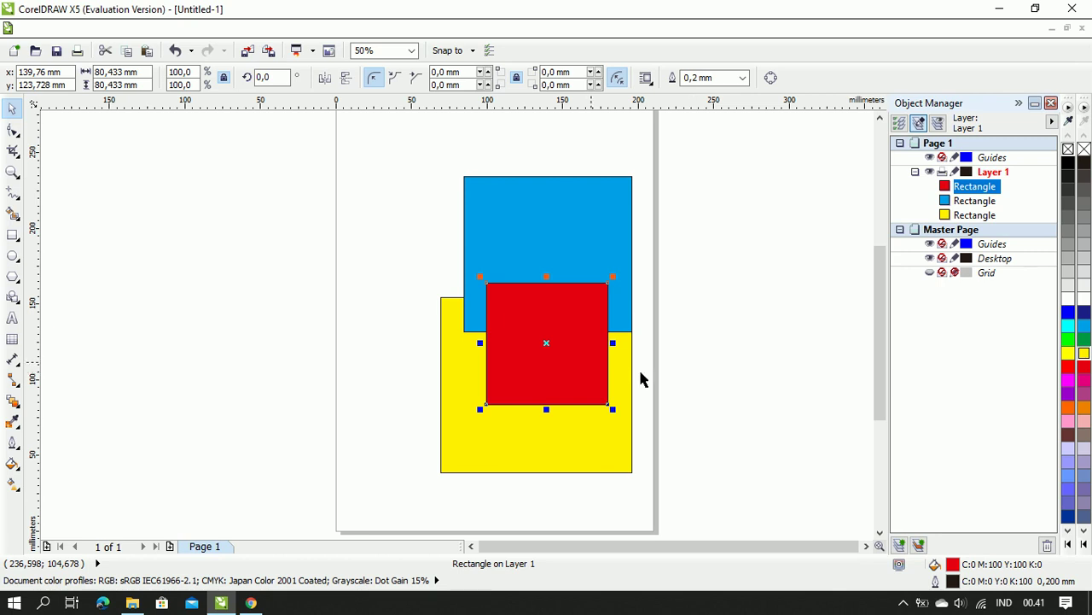
{"action": "left_click_drag", "start_coordinate": [568, 360], "coordinate": [263, 365]}
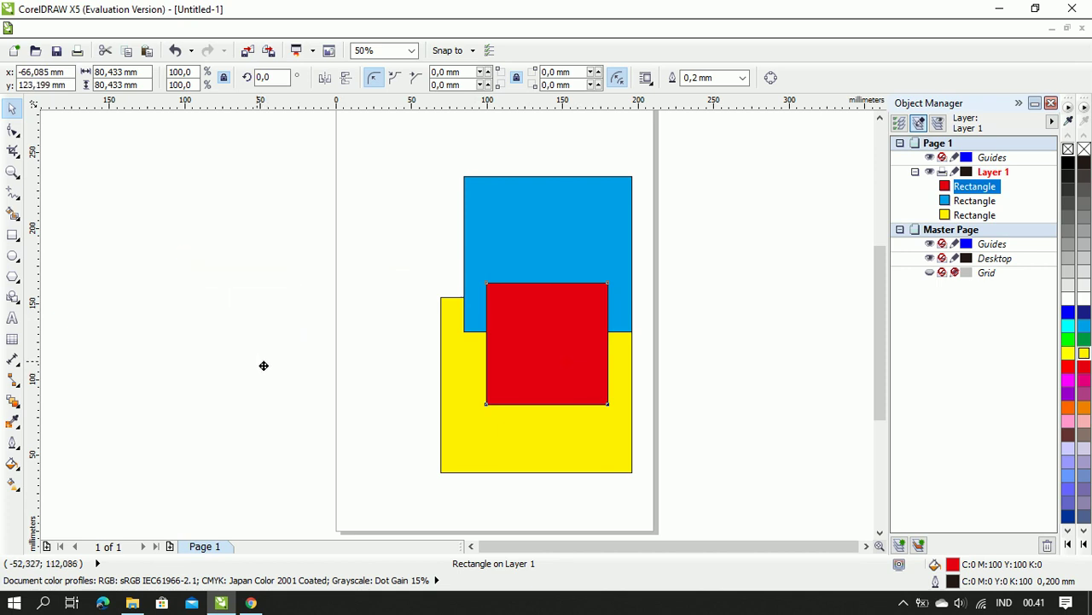
{"action": "left_click_drag", "start_coordinate": [539, 257], "coordinate": [394, 328]}
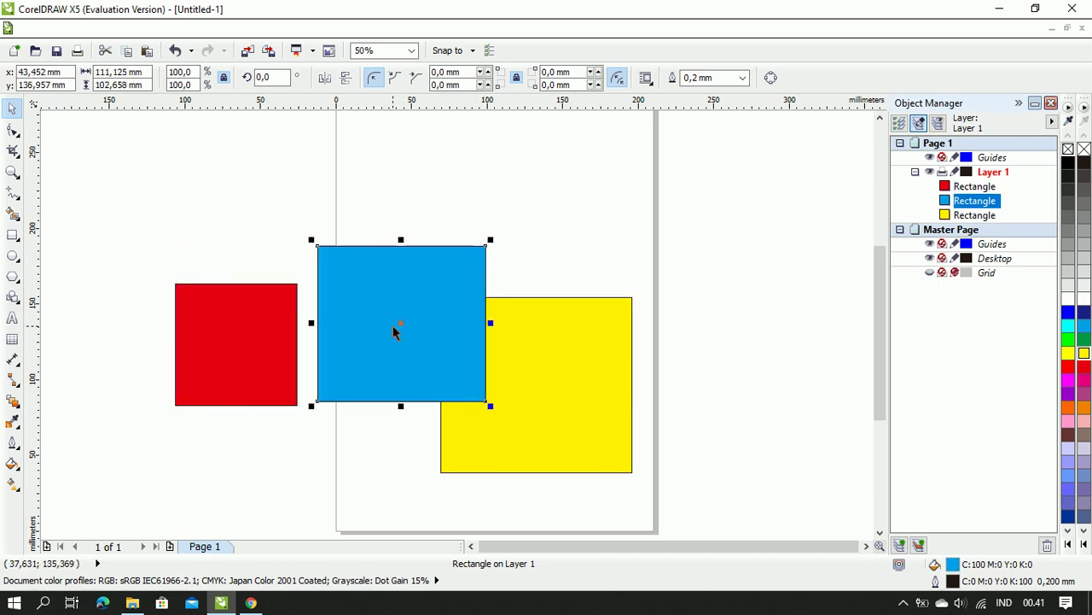
{"action": "left_click_drag", "start_coordinate": [584, 364], "coordinate": [687, 355]}
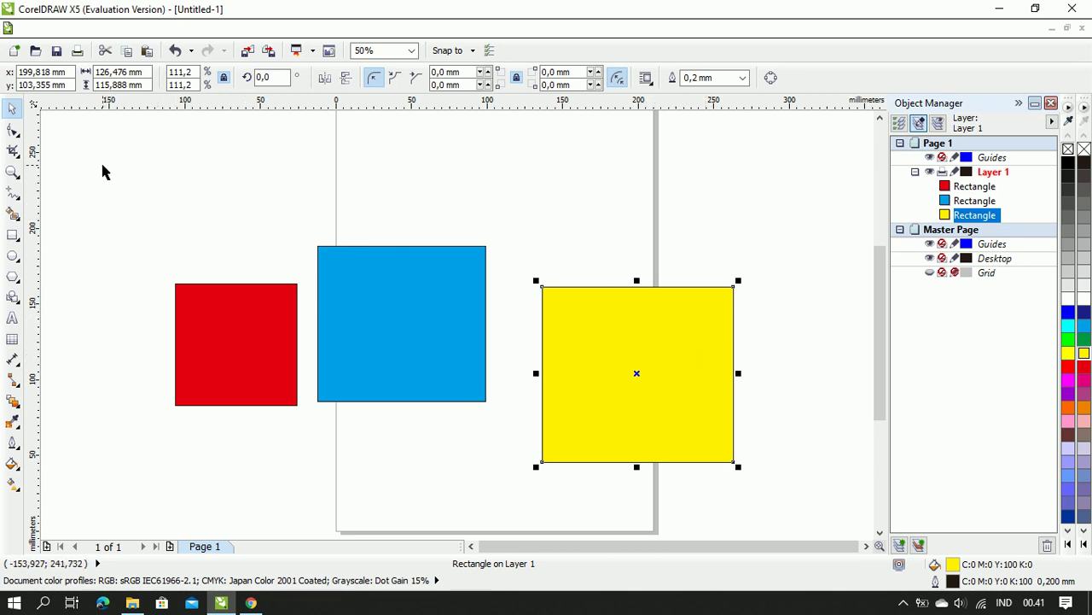
- Align the centres of all three rectangles on one horizontal line, using the yellow rectangle as reference
{"action": "left_click_drag", "start_coordinate": [101, 166], "coordinate": [322, 207]}
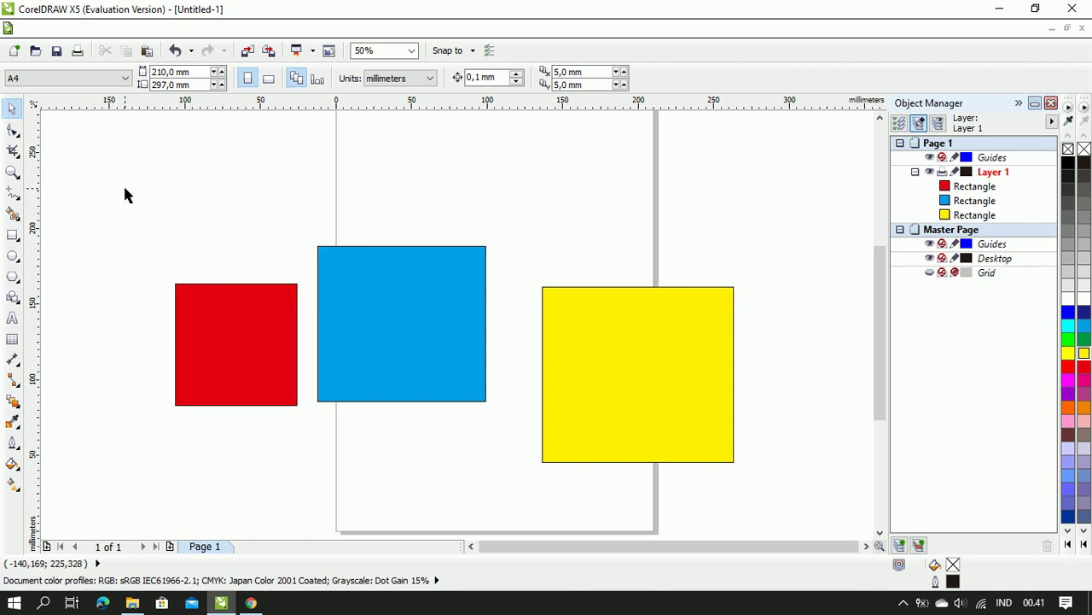
{"action": "left_click_drag", "start_coordinate": [124, 188], "coordinate": [769, 489]}
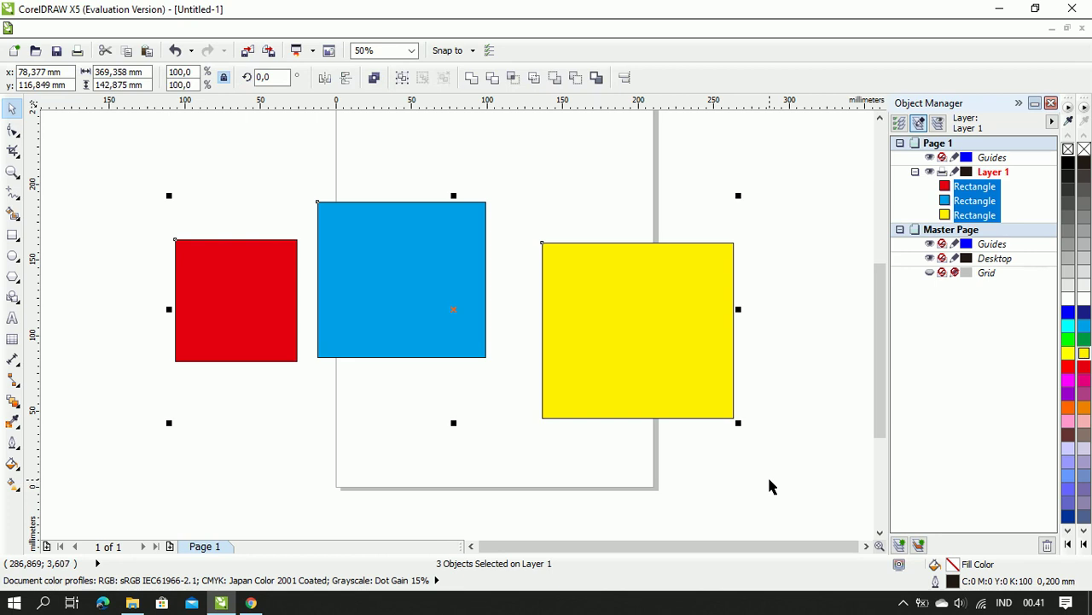
{"action": "key", "text": "c"}
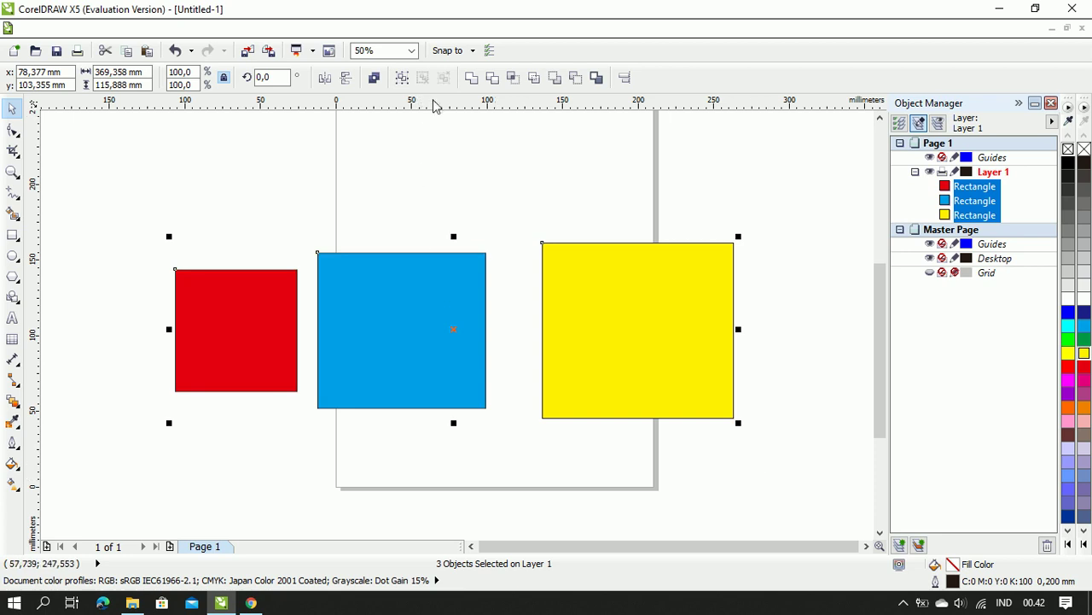
- Add a horizontal guideline through the rectangles' centres at about 103.6 mm and a vertical guideline across the blue rectangle
{"action": "left_click_drag", "start_coordinate": [432, 103], "coordinate": [453, 335]}
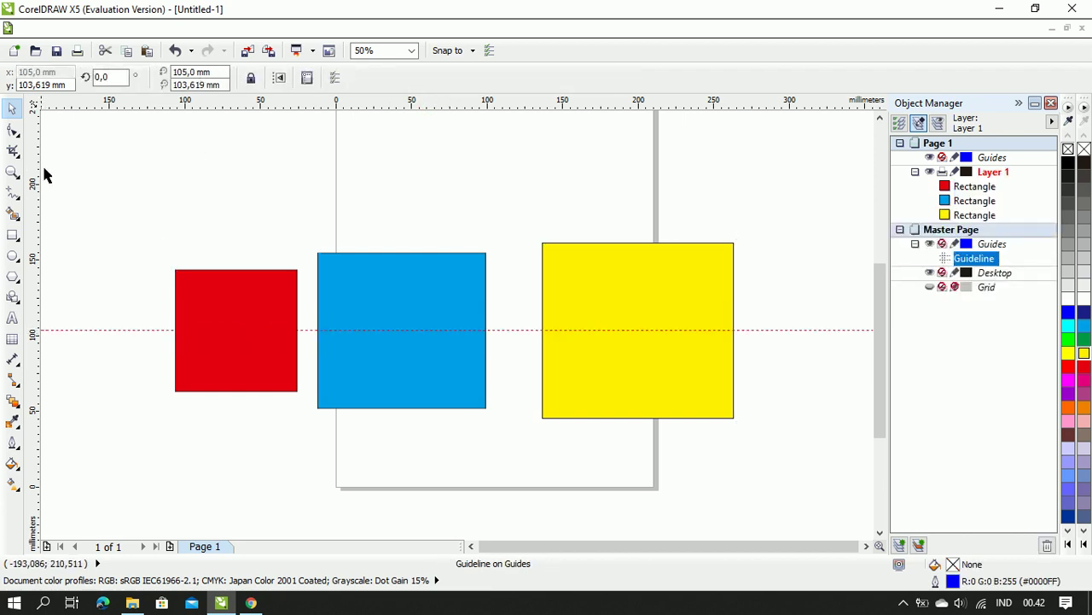
{"action": "left_click_drag", "start_coordinate": [33, 154], "coordinate": [448, 311]}
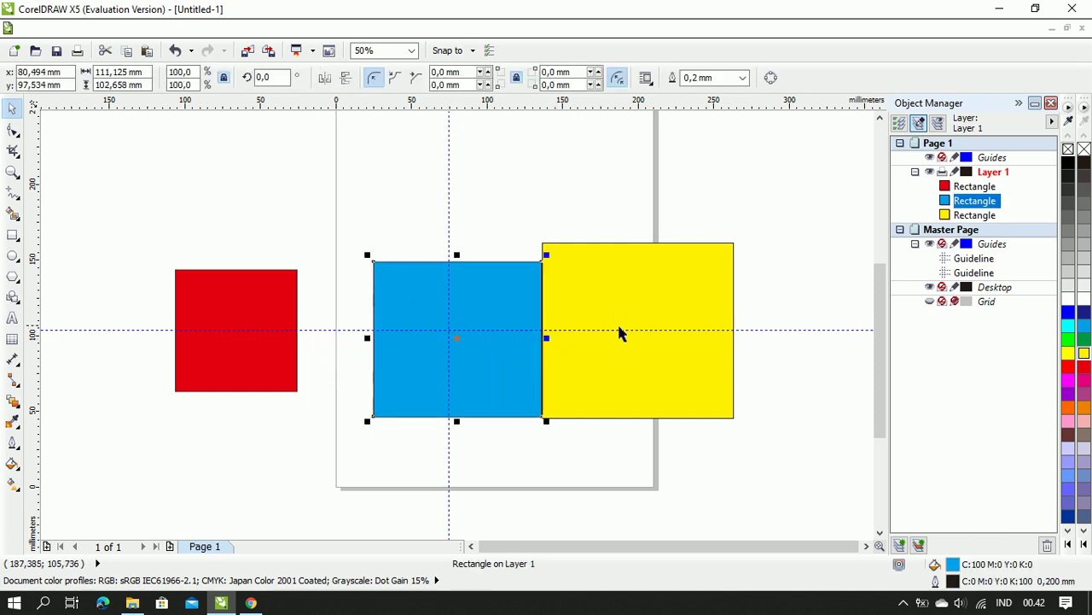
- Rearrange the shapes into a rough vertical stack, with the red square above the blue rectangle and the yellow one below
{"action": "left_click_drag", "start_coordinate": [623, 331], "coordinate": [590, 510]}
{"action": "left_click_drag", "start_coordinate": [256, 295], "coordinate": [475, 150]}
{"action": "left_click", "coordinate": [745, 266]}
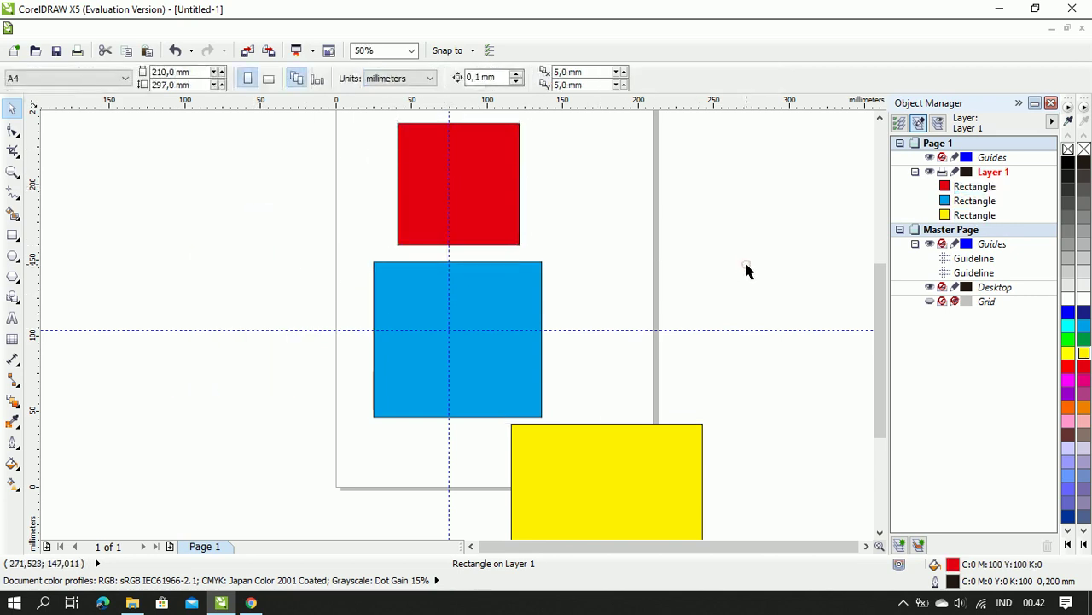
- Try centring all three rectangles on one vertical axis after selecting everything at once, and undo the alignment
{"action": "key", "text": "ctrl+a"}
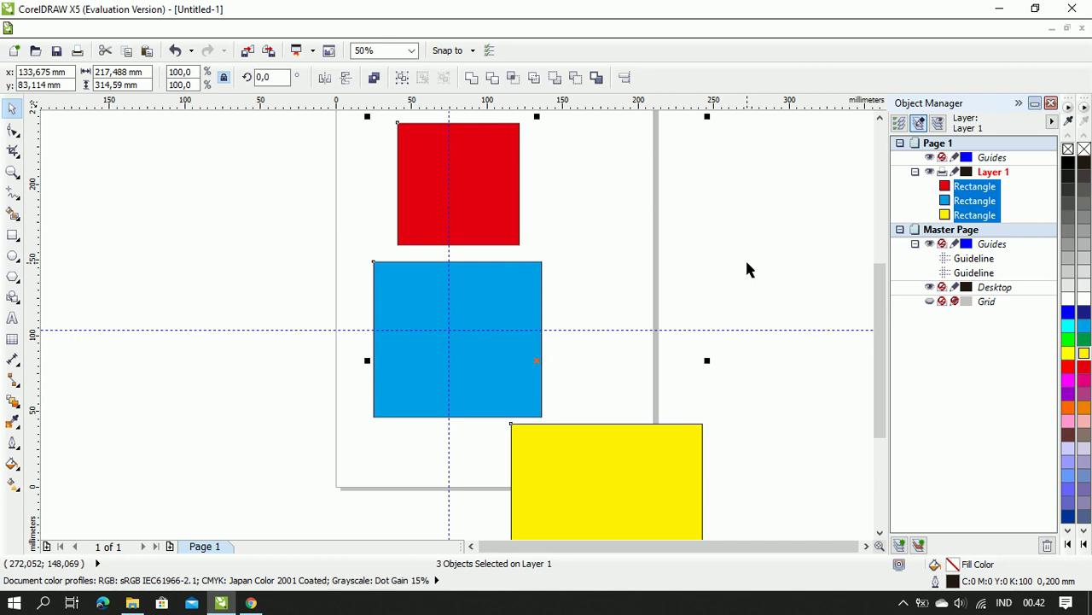
{"action": "key", "text": "c"}
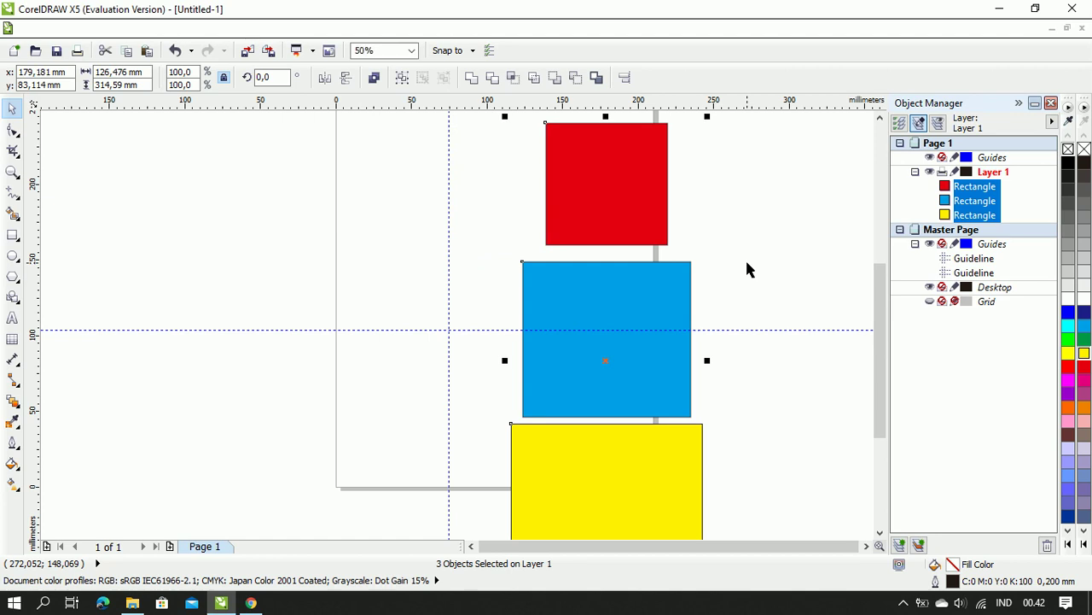
{"action": "key", "text": "ctrl+z"}
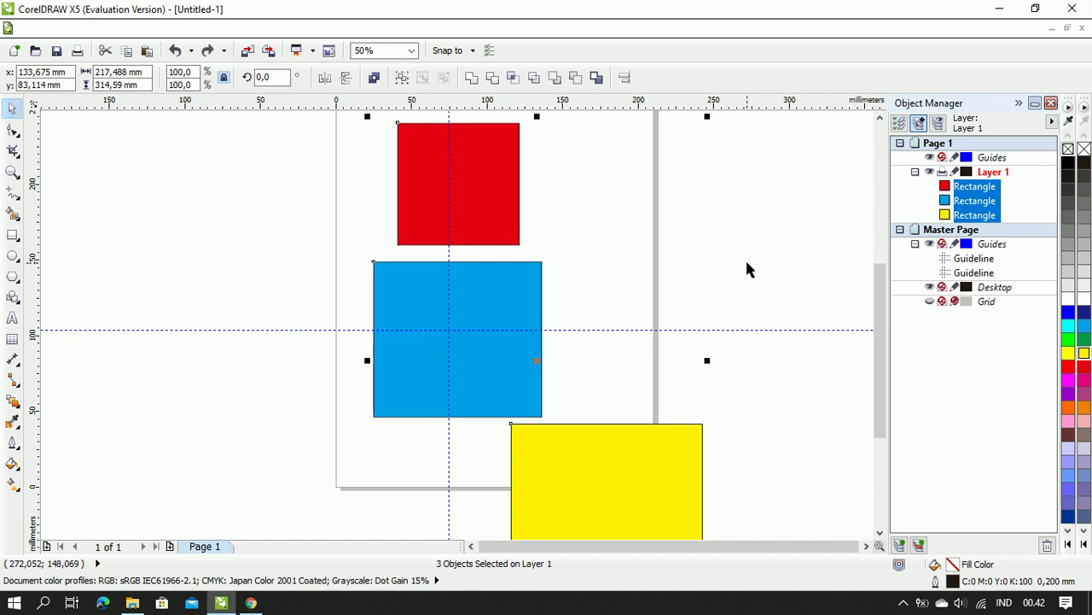
{"action": "left_click", "coordinate": [747, 263]}
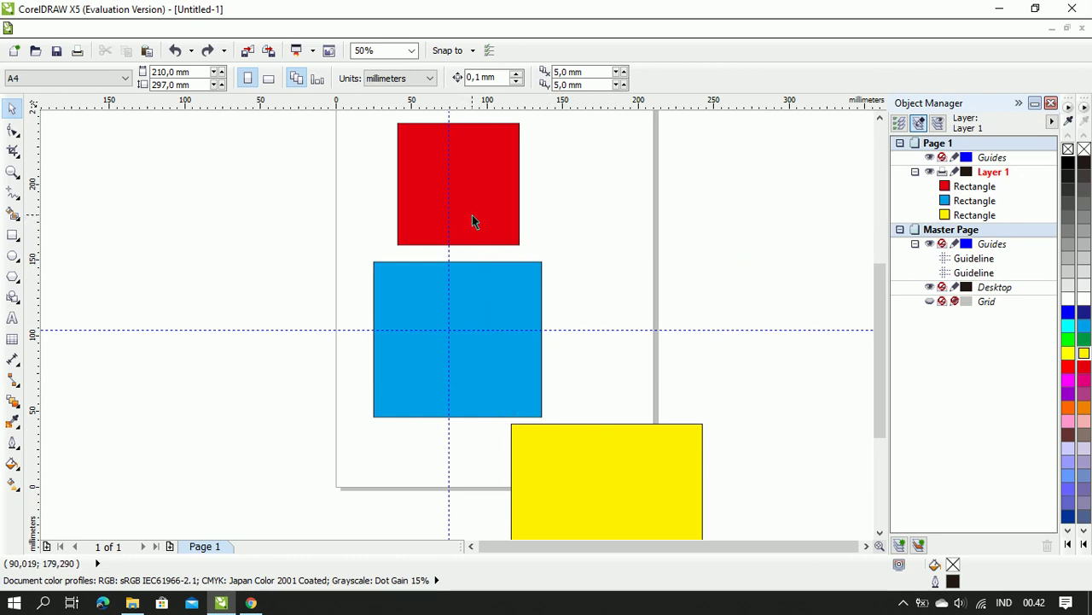
- Centre the yellow and blue rectangles on the red square's vertical axis, selecting the red square last as the reference
{"action": "left_click", "coordinate": [596, 463]}
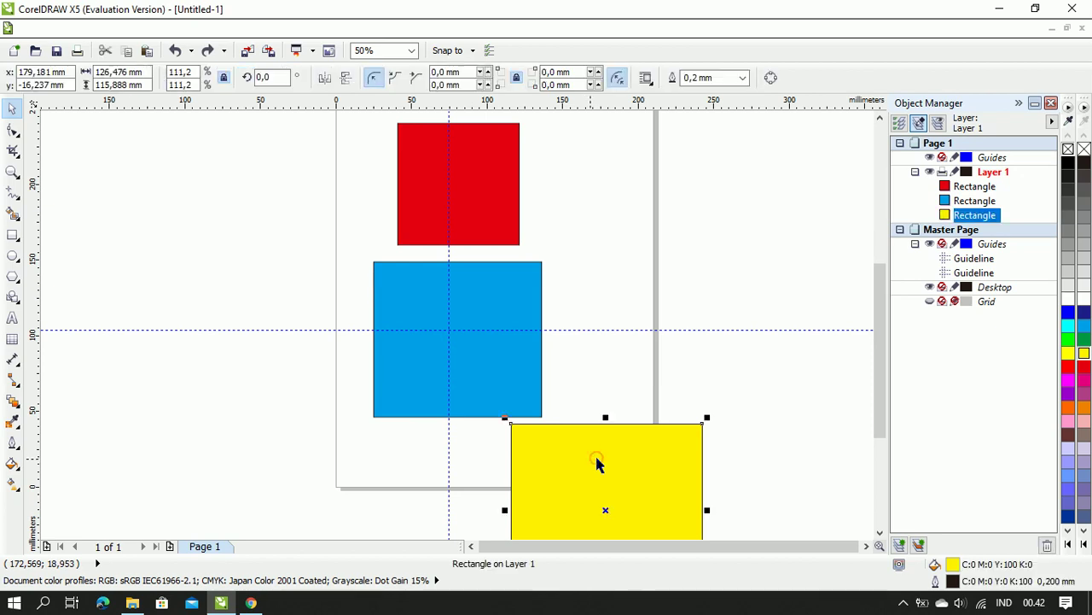
{"action": "left_click", "coordinate": [529, 380], "text": "shift"}
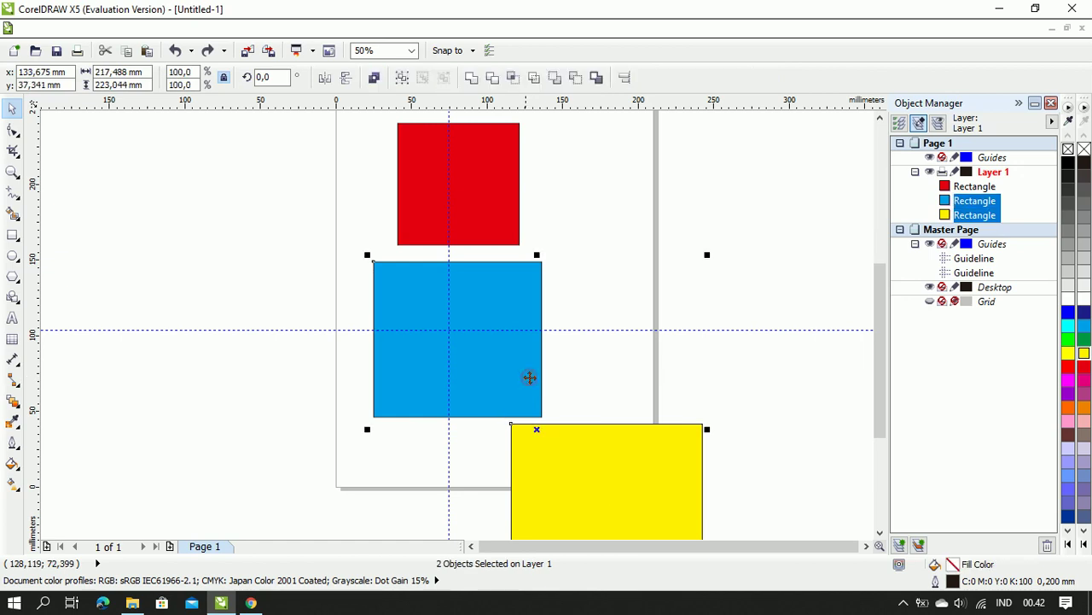
{"action": "left_click", "coordinate": [493, 220], "text": "shift"}
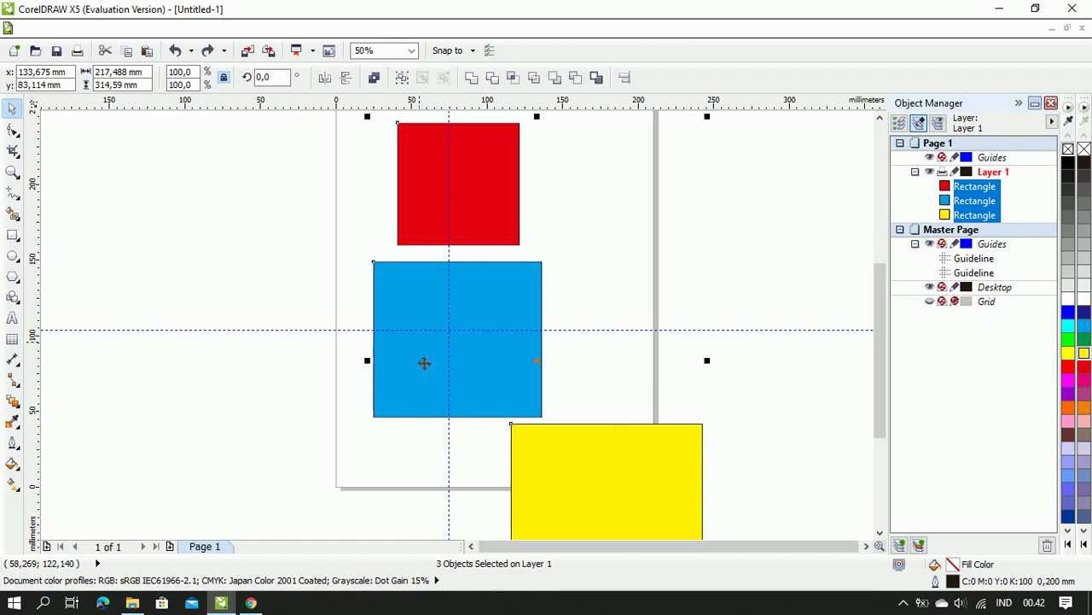
{"action": "key", "text": "c"}
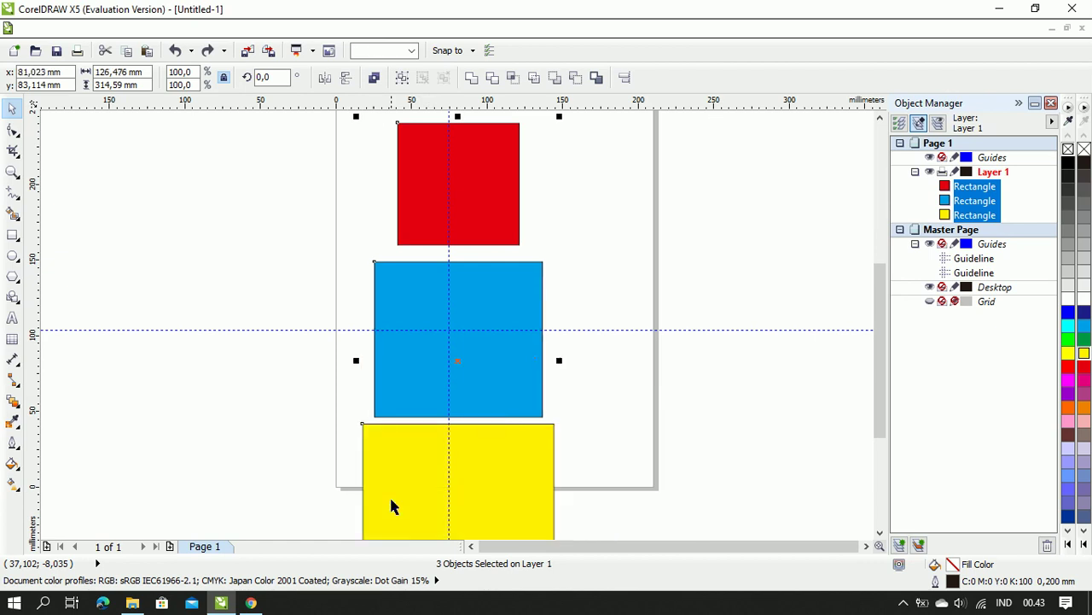
{"action": "left_click", "coordinate": [705, 474]}
- Nudge the blue rectangle up to a Y position of about 100.9 mm, evening its gaps to the red and yellow shapes
{"action": "left_click", "coordinate": [488, 310]}
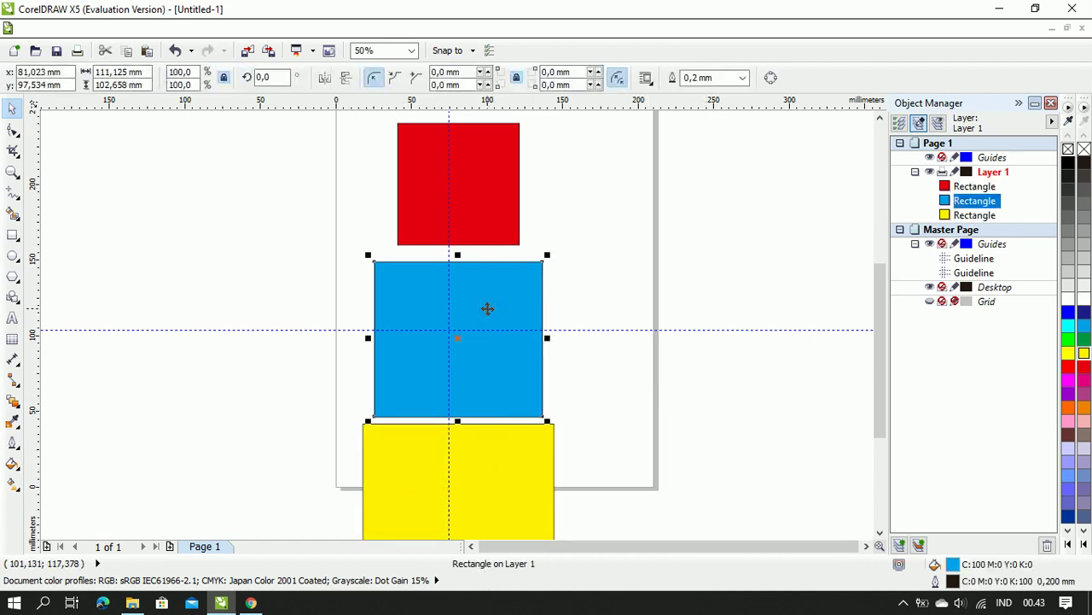
{"action": "key", "text": "Up"}
{"action": "key", "text": "Up"}
{"action": "key", "text": "Up"}
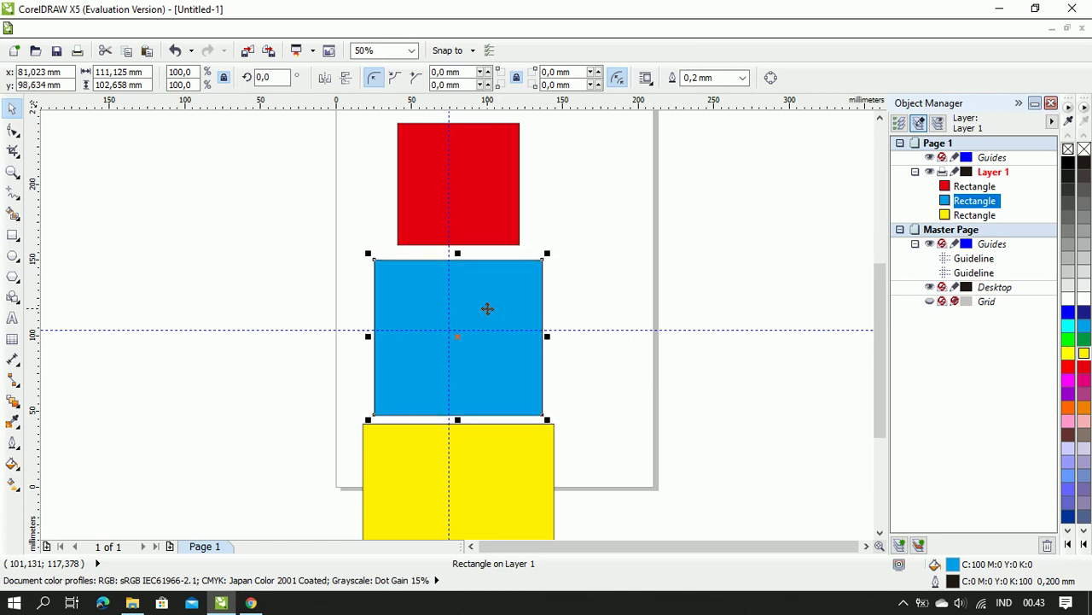
{"action": "key", "text": "Up"}
{"action": "key", "text": "Up"}
{"action": "key", "text": "Up"}
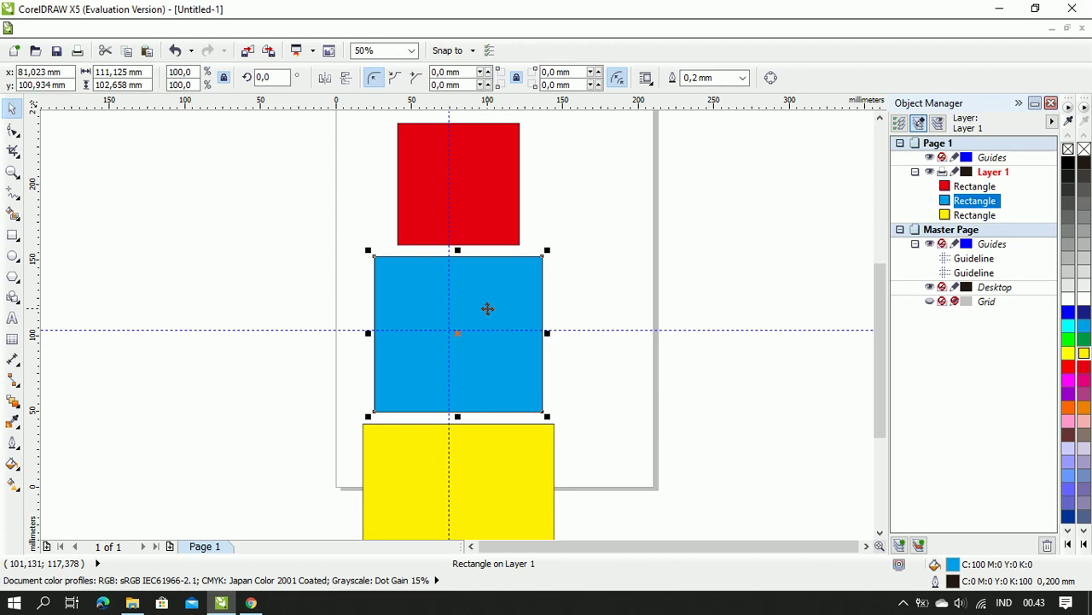
- Select the red, blue and yellow rectangles together
{"action": "scroll", "coordinate": [488, 309], "scroll_direction": "down", "scroll_amount": 1}
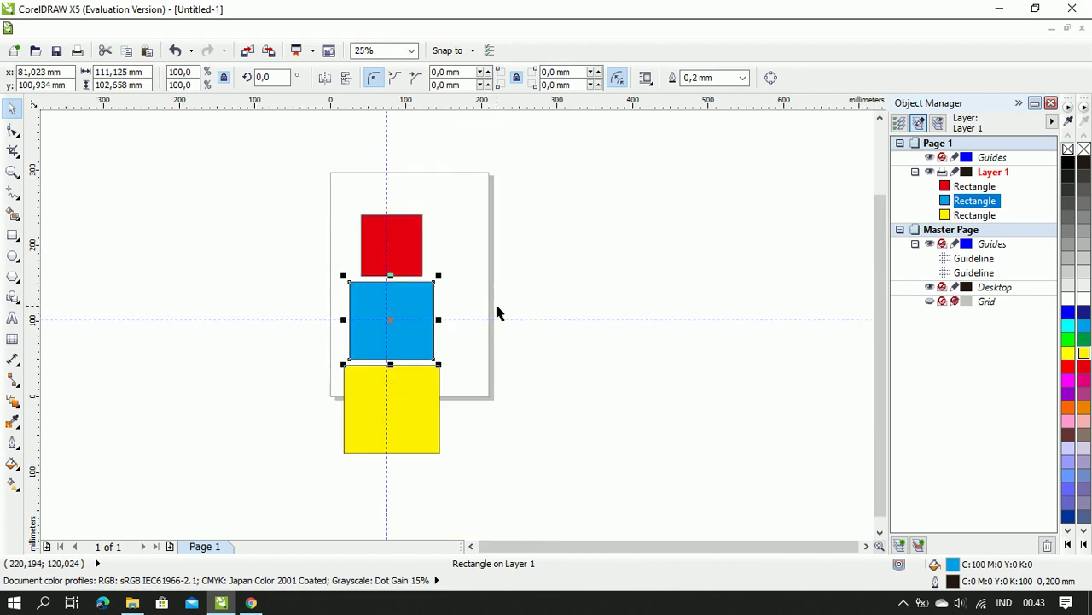
{"action": "left_click", "coordinate": [168, 287]}
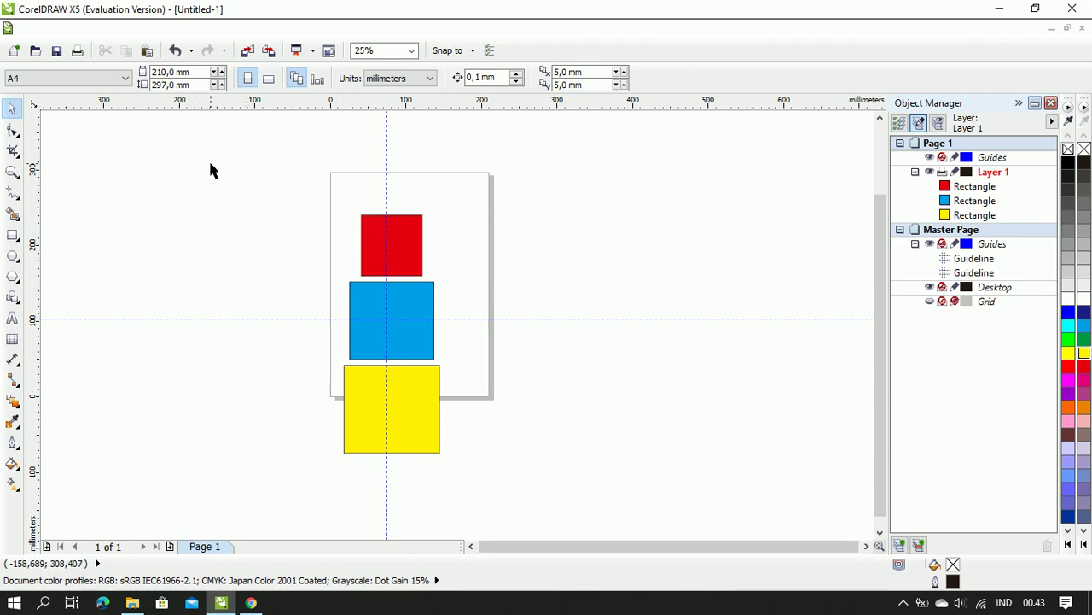
{"action": "left_click_drag", "start_coordinate": [211, 165], "coordinate": [528, 499]}
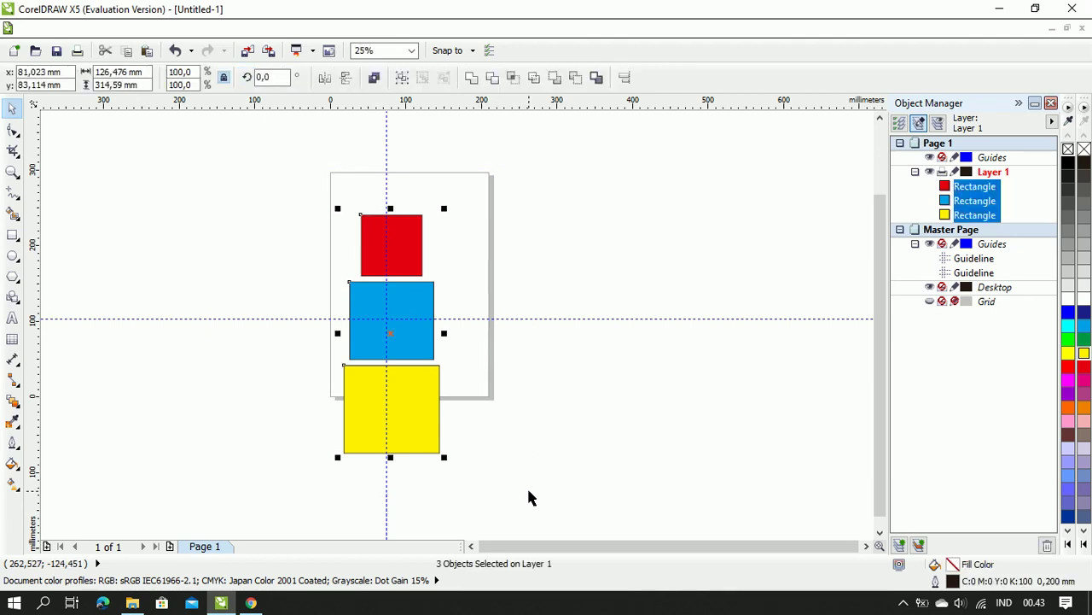